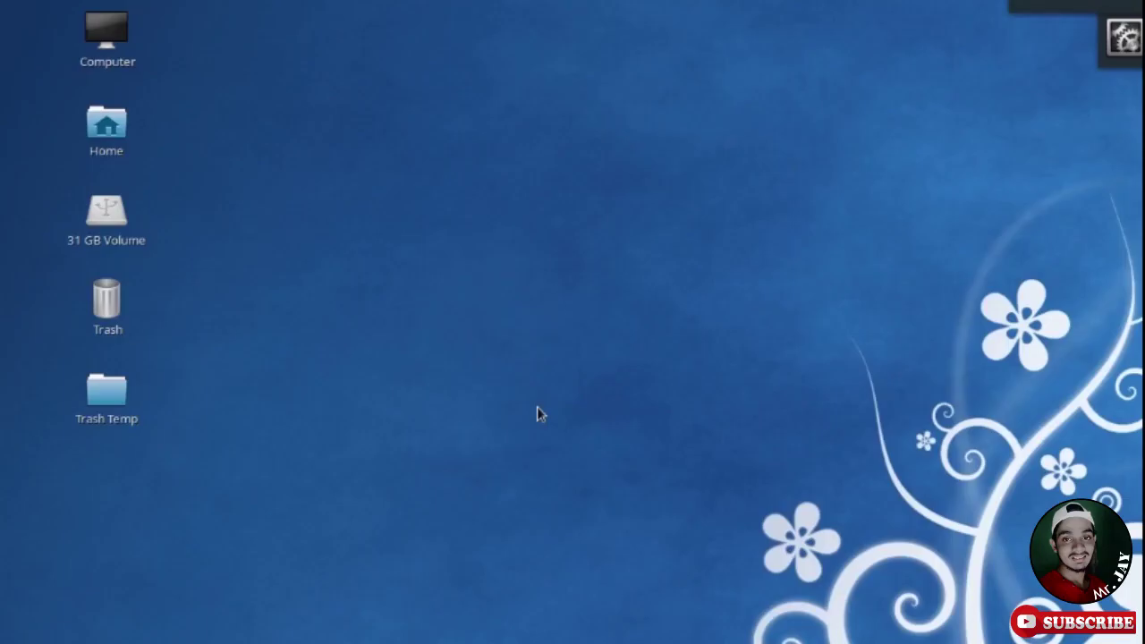
Permanently delete the Android folder from the 31 GB USB volume.
{"action": "left_click", "coordinate": [89, 213]}
{"action": "left_click", "coordinate": [148, 241]}
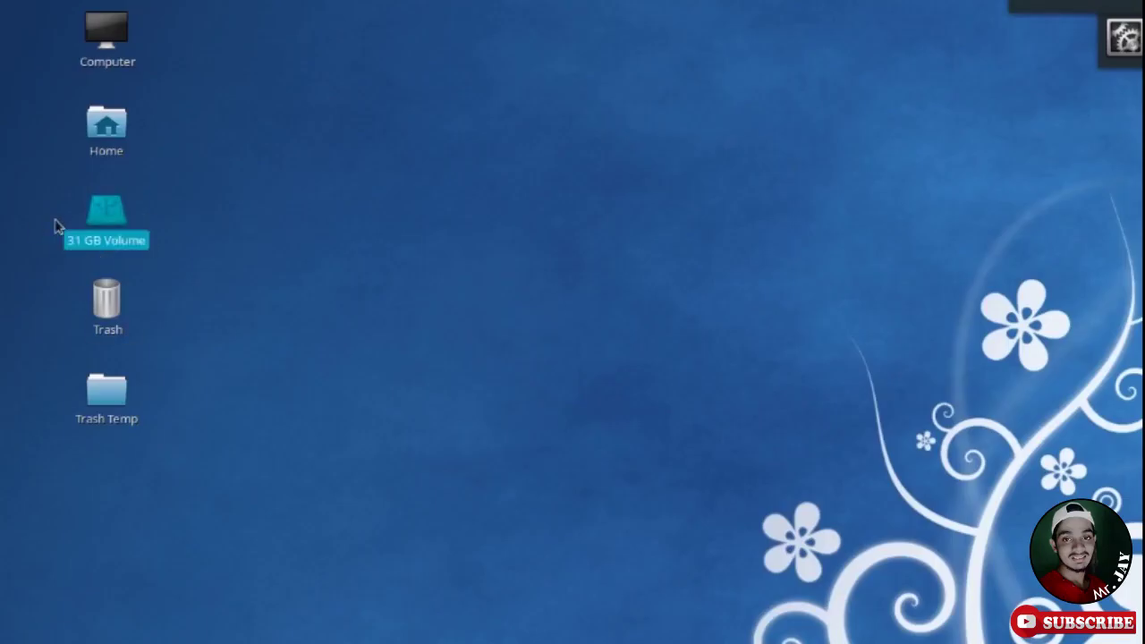
{"action": "left_click", "coordinate": [674, 410]}
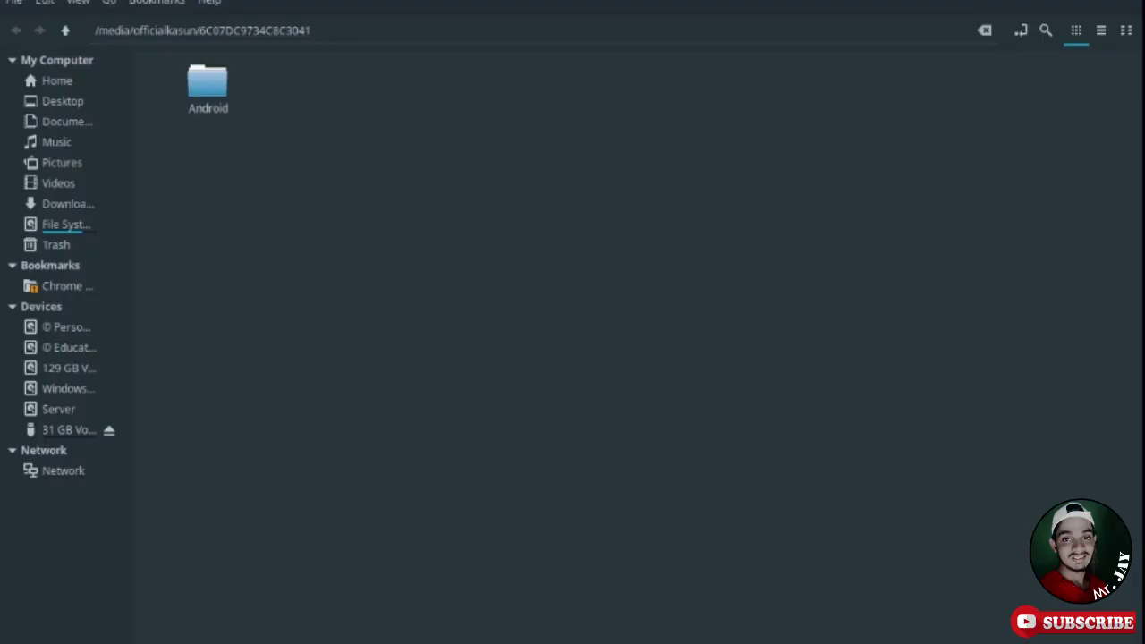
{"action": "left_click", "coordinate": [200, 88]}
{"action": "right_click", "coordinate": [200, 87]}
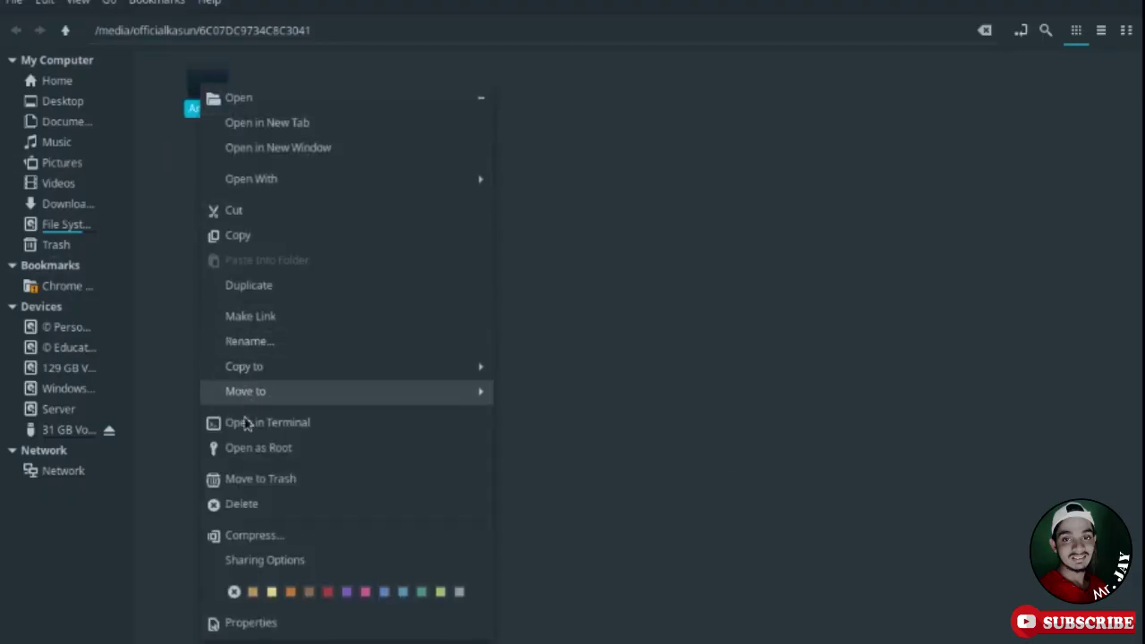
{"action": "left_click", "coordinate": [243, 504]}
{"action": "left_click", "coordinate": [748, 451]}
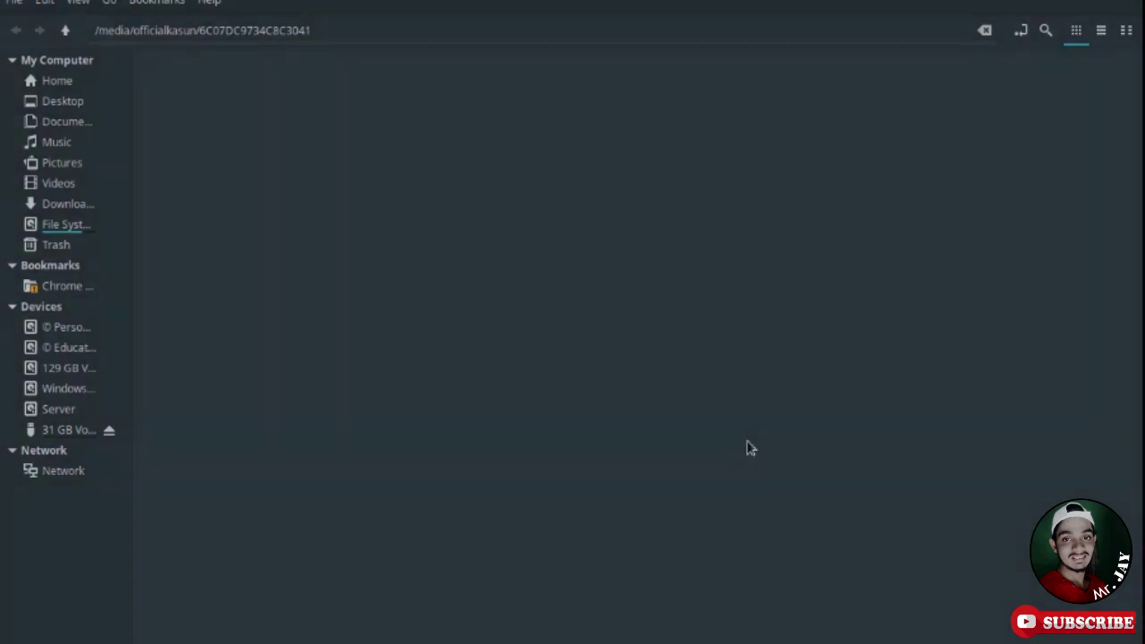
Check the 31 GB volume's properties, which show 31.3 GB free.
{"action": "right_click", "coordinate": [48, 374]}
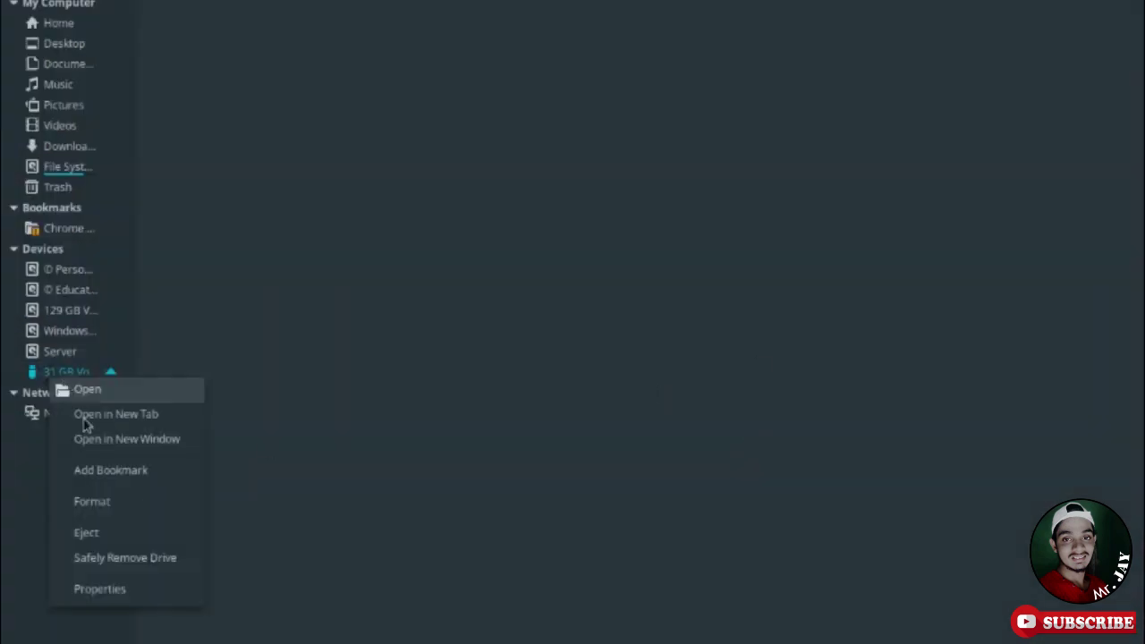
{"action": "left_click", "coordinate": [111, 597]}
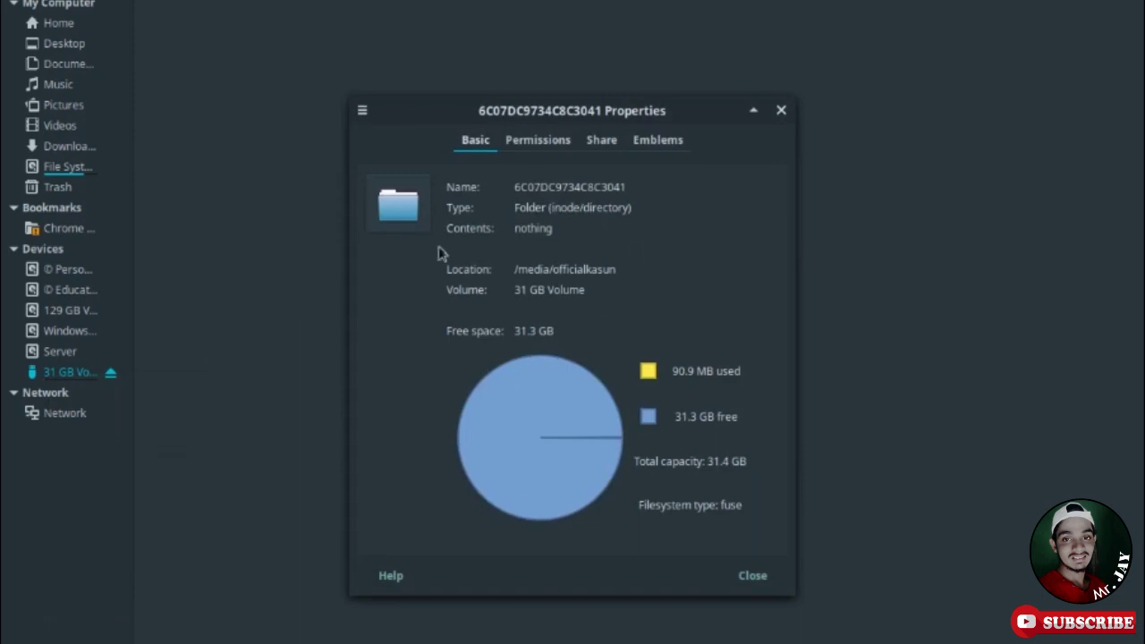
{"action": "left_click", "coordinate": [781, 110]}
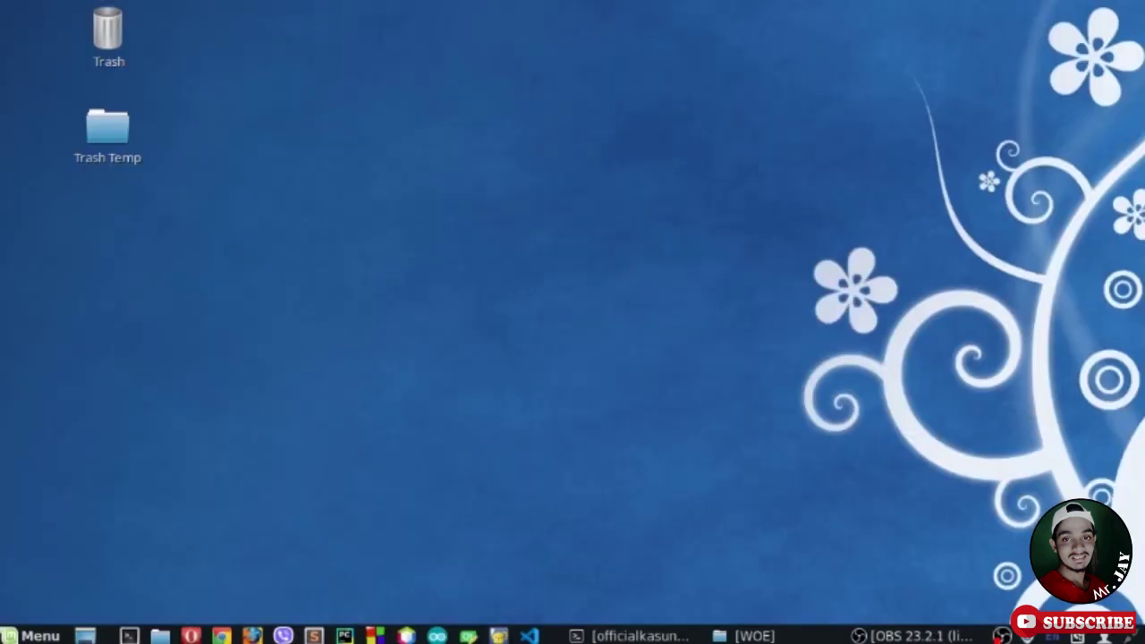
Launch the Disks utility by searching 'disk' in the application launcher.
{"action": "key", "text": "super"}
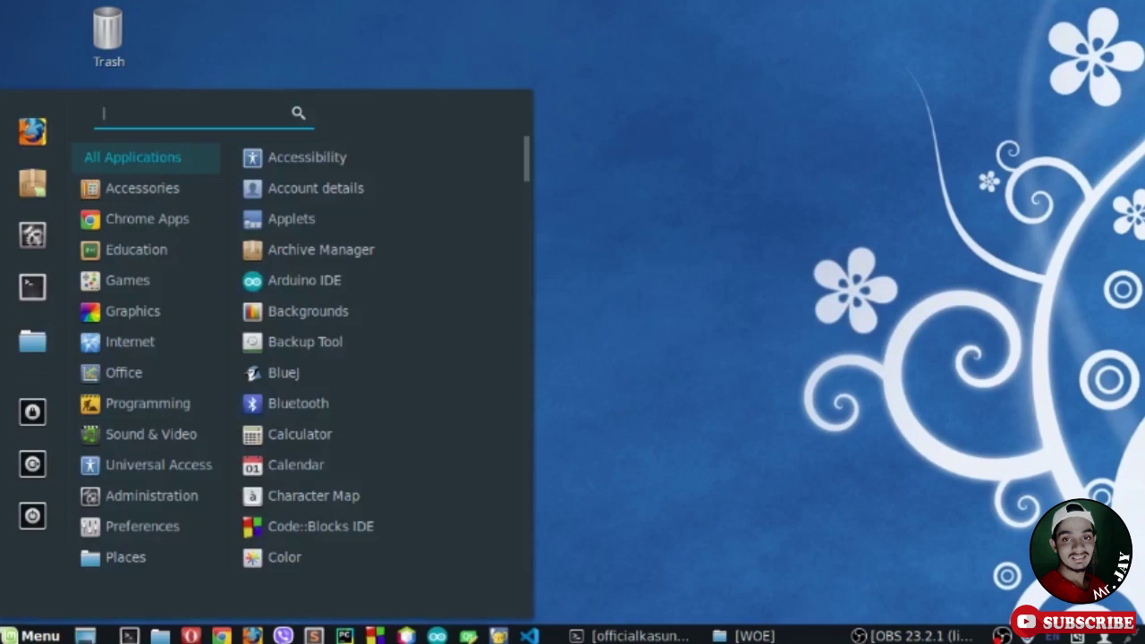
{"action": "type", "text": "disk"}
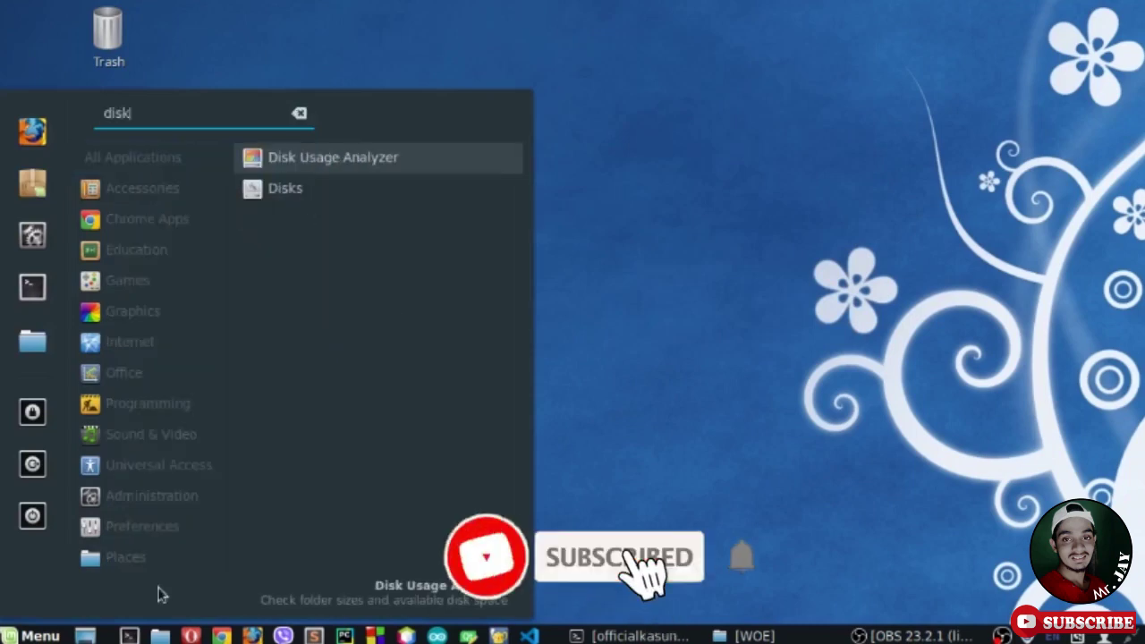
{"action": "left_click", "coordinate": [281, 194]}
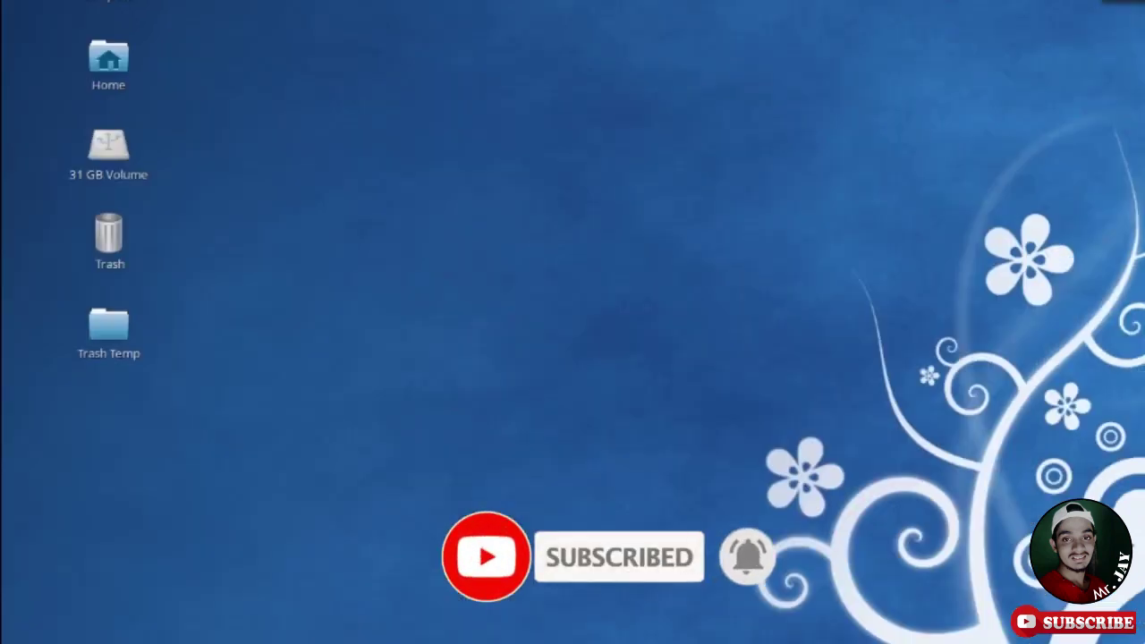
Confirm the 31 GB Thumb Drive holds one NTFS filesystem, 0.3% full, then close Disks.
{"action": "left_click", "coordinate": [289, 118]}
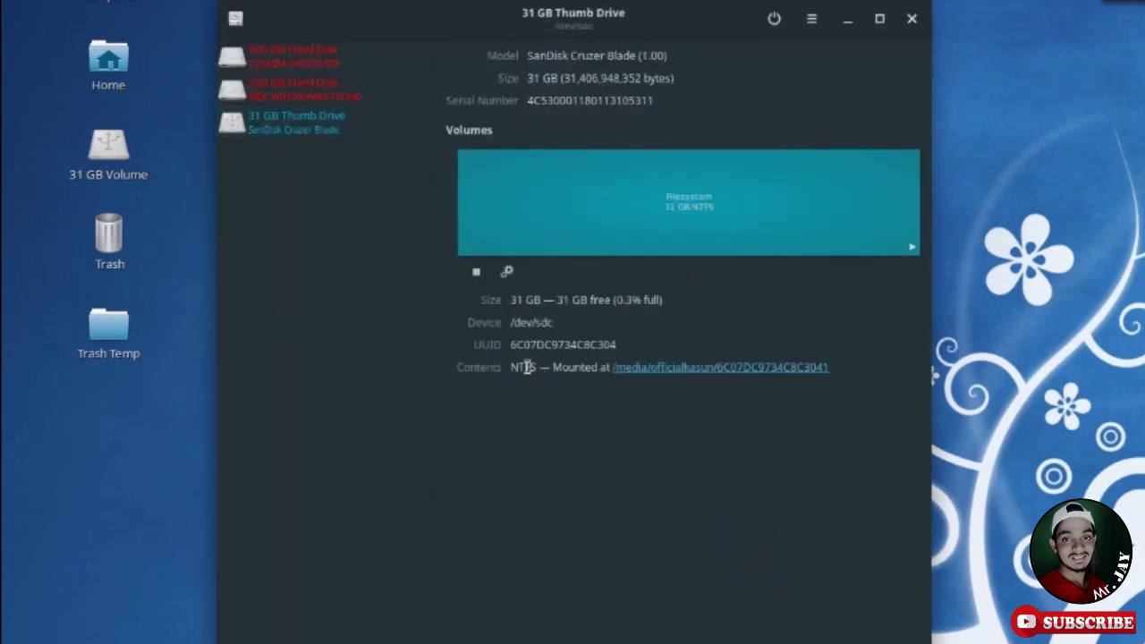
{"action": "left_click_drag", "start_coordinate": [510, 366], "coordinate": [531, 367]}
{"action": "left_click", "coordinate": [506, 271]}
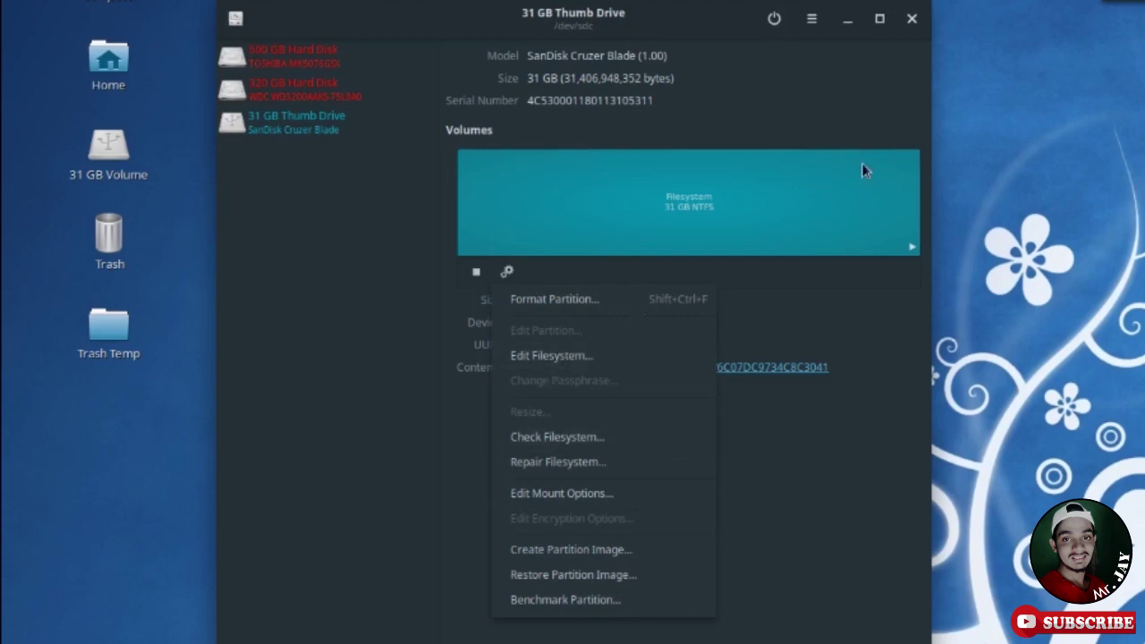
{"action": "left_click", "coordinate": [876, 288]}
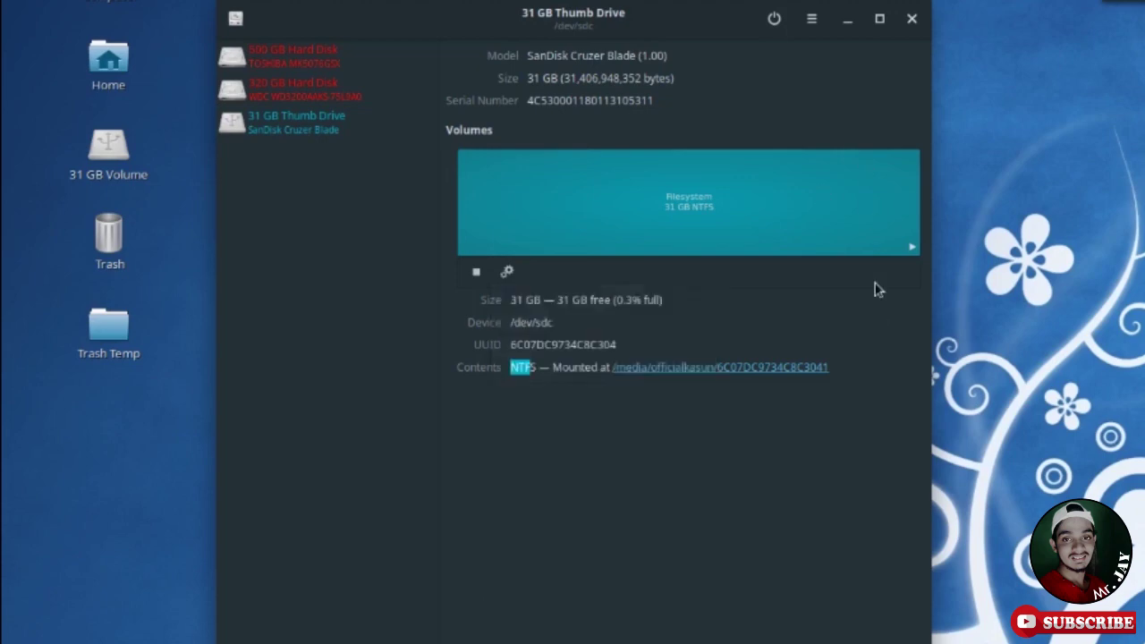
{"action": "left_click", "coordinate": [911, 19]}
Return to the WOE folder with the two woeusb .deb packages and open a maximized terminal there.
{"action": "left_click", "coordinate": [760, 634]}
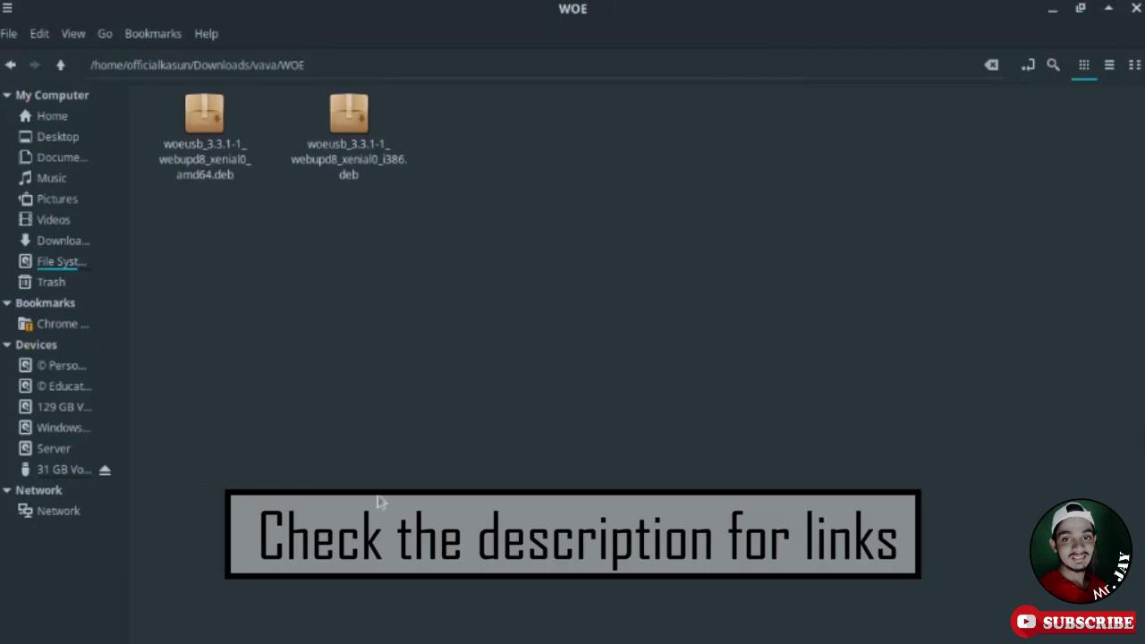
{"action": "left_click", "coordinate": [199, 172]}
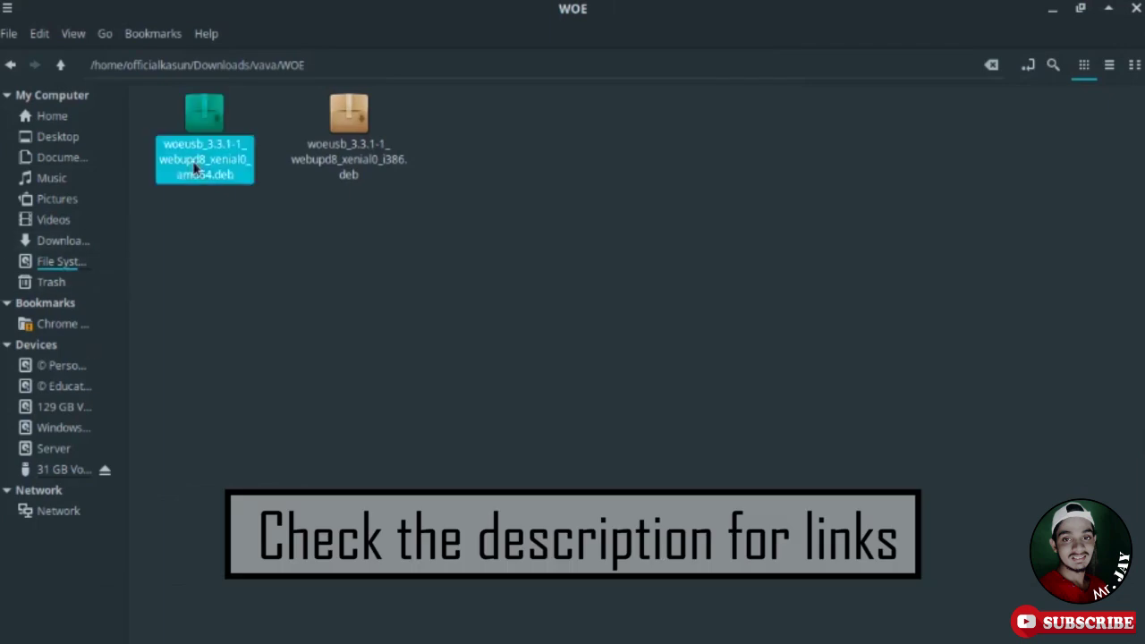
{"action": "left_click", "coordinate": [246, 246]}
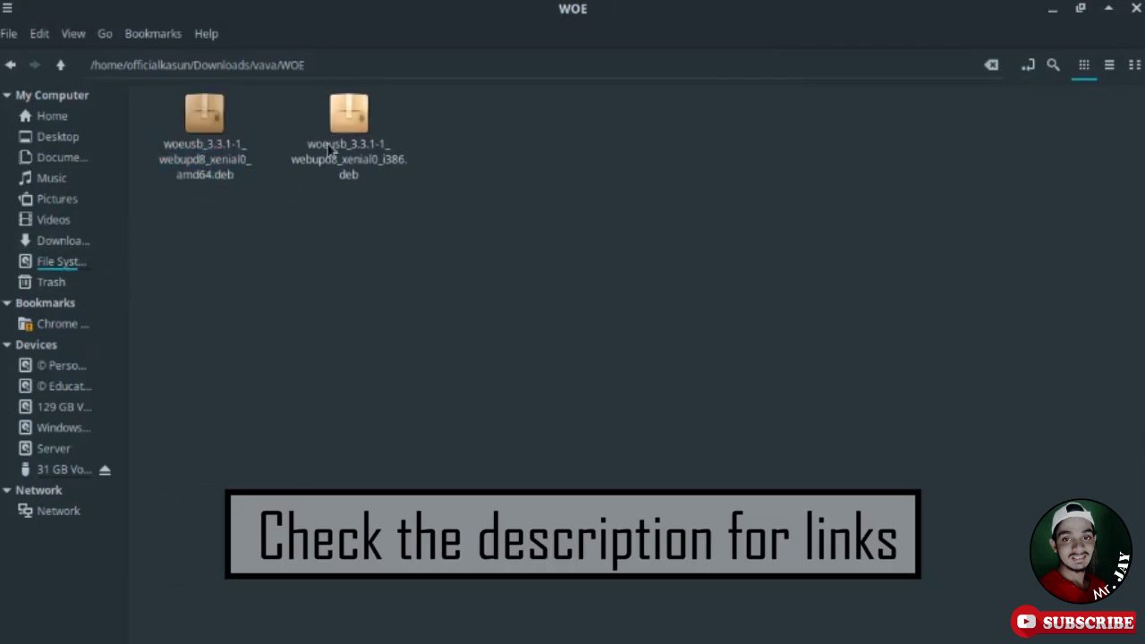
{"action": "left_click", "coordinate": [361, 184]}
{"action": "left_click", "coordinate": [371, 265]}
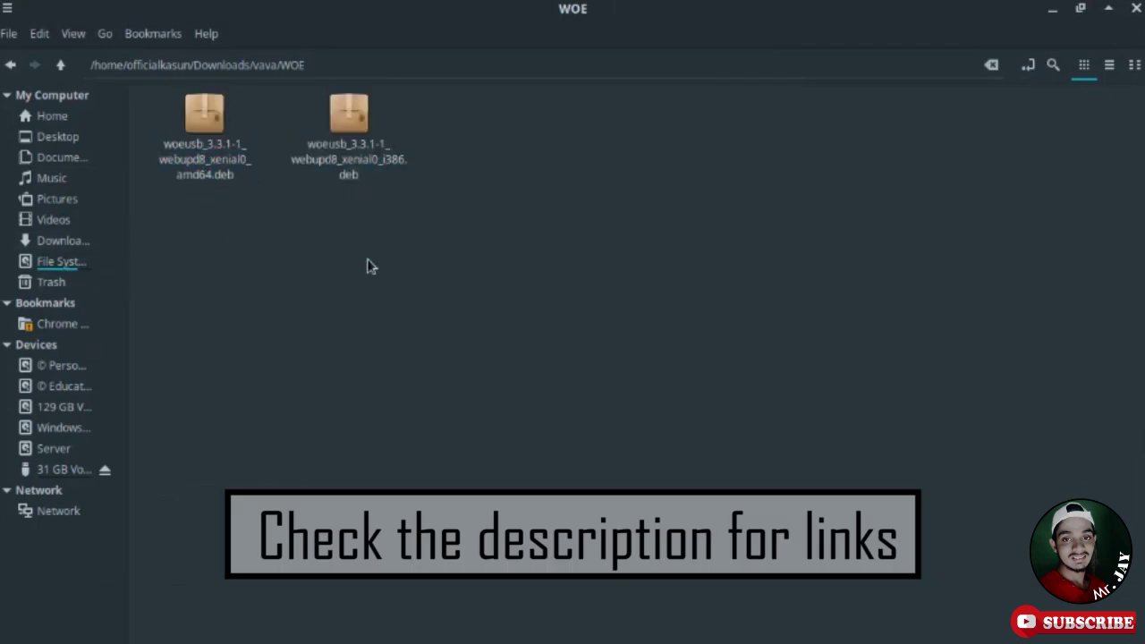
{"action": "left_click", "coordinate": [217, 175]}
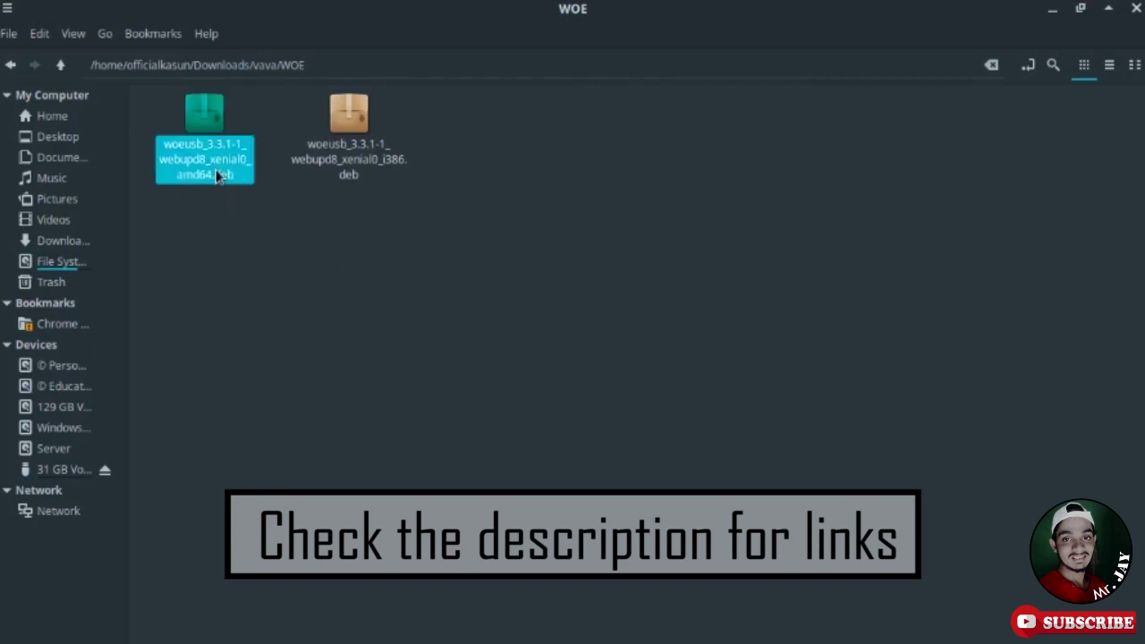
{"action": "left_click", "coordinate": [237, 270]}
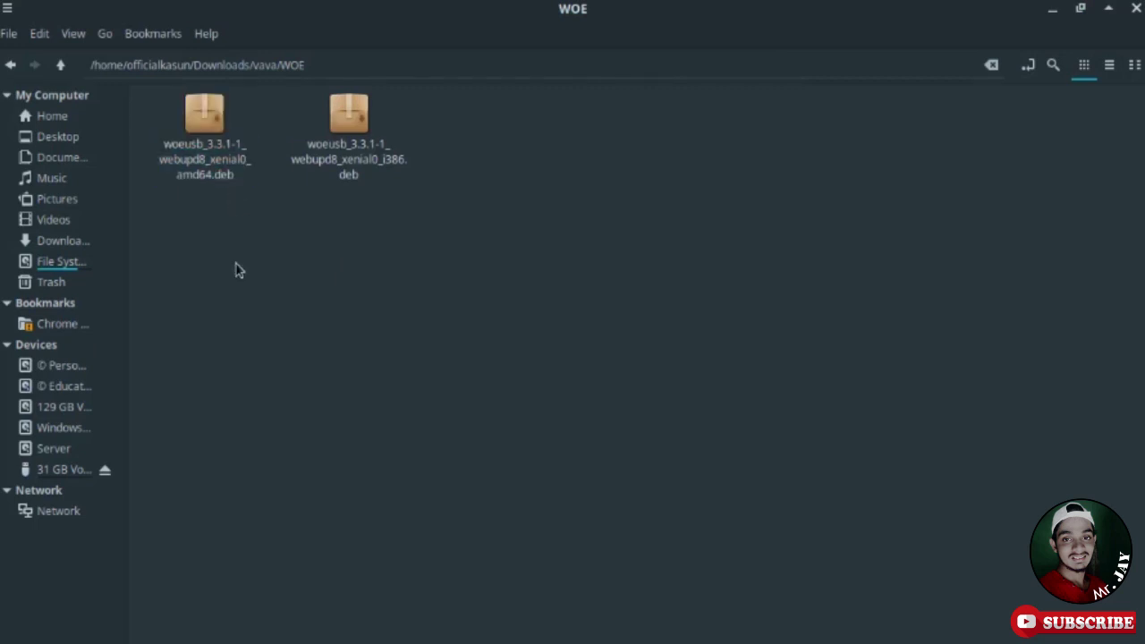
{"action": "right_click", "coordinate": [236, 270]}
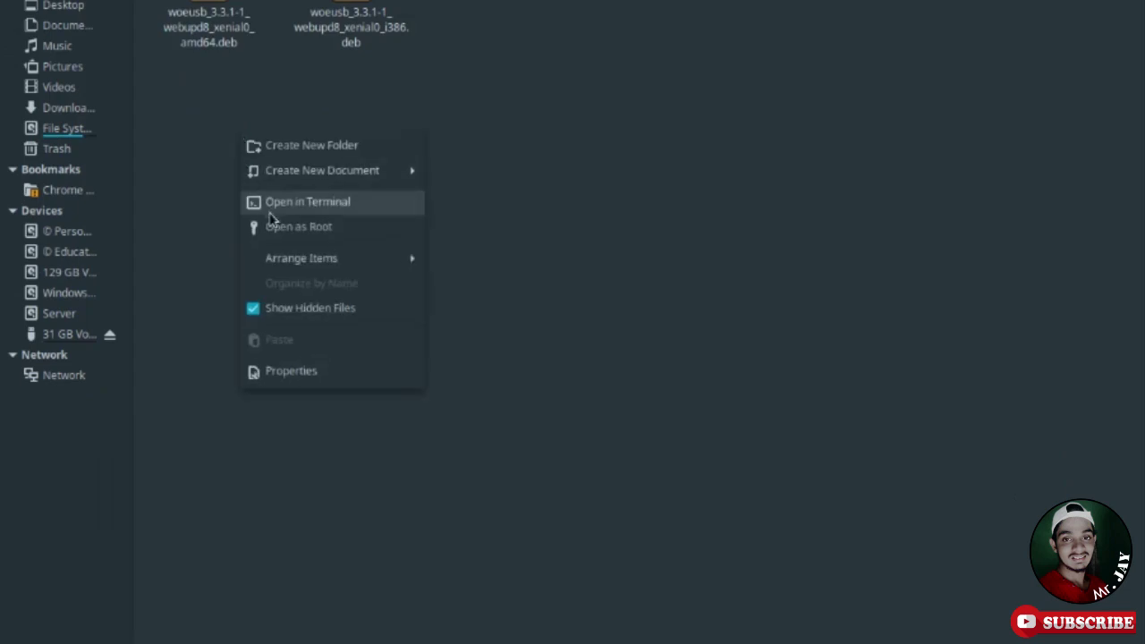
{"action": "left_click", "coordinate": [324, 204]}
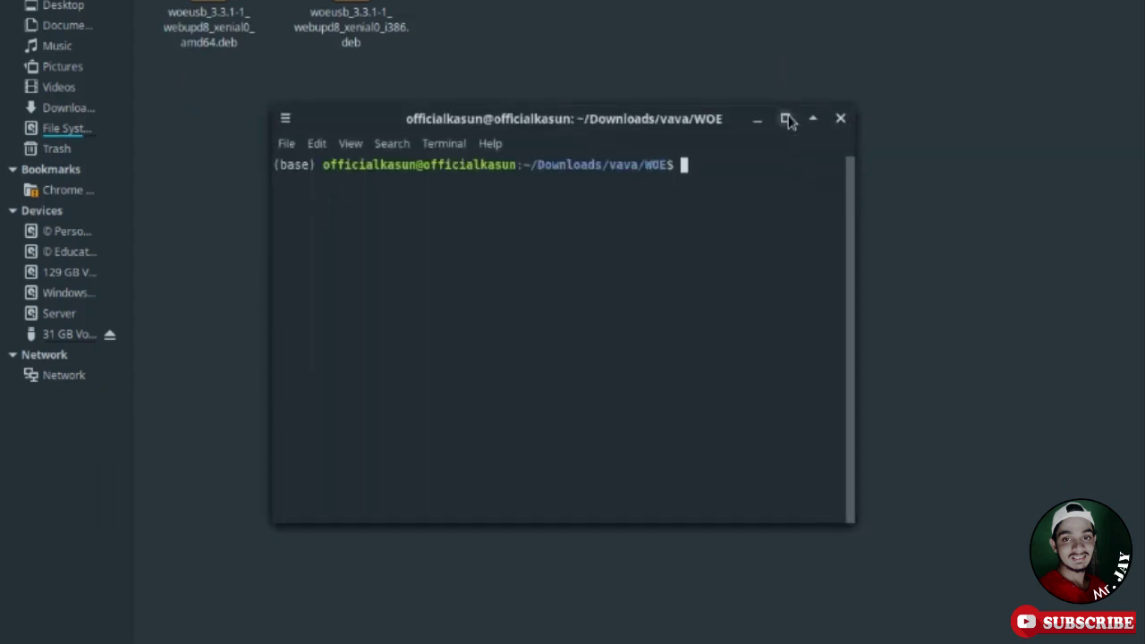
{"action": "left_click", "coordinate": [785, 119]}
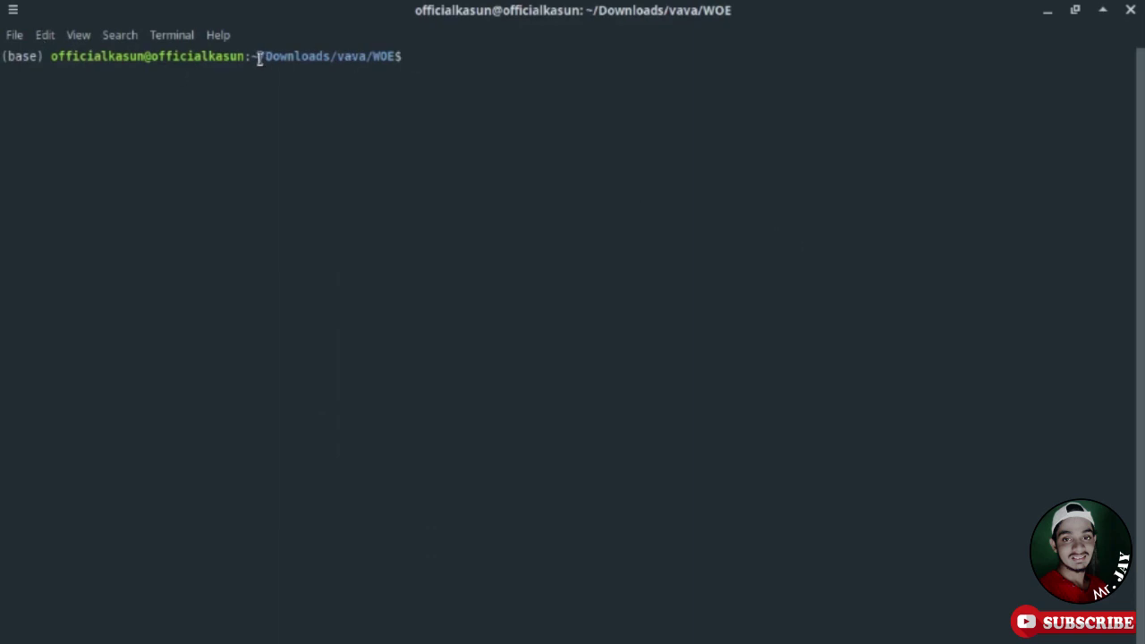
Enlarge the terminal text by three zoom steps.
{"action": "left_click", "coordinate": [78, 36]}
{"action": "left_click", "coordinate": [111, 126]}
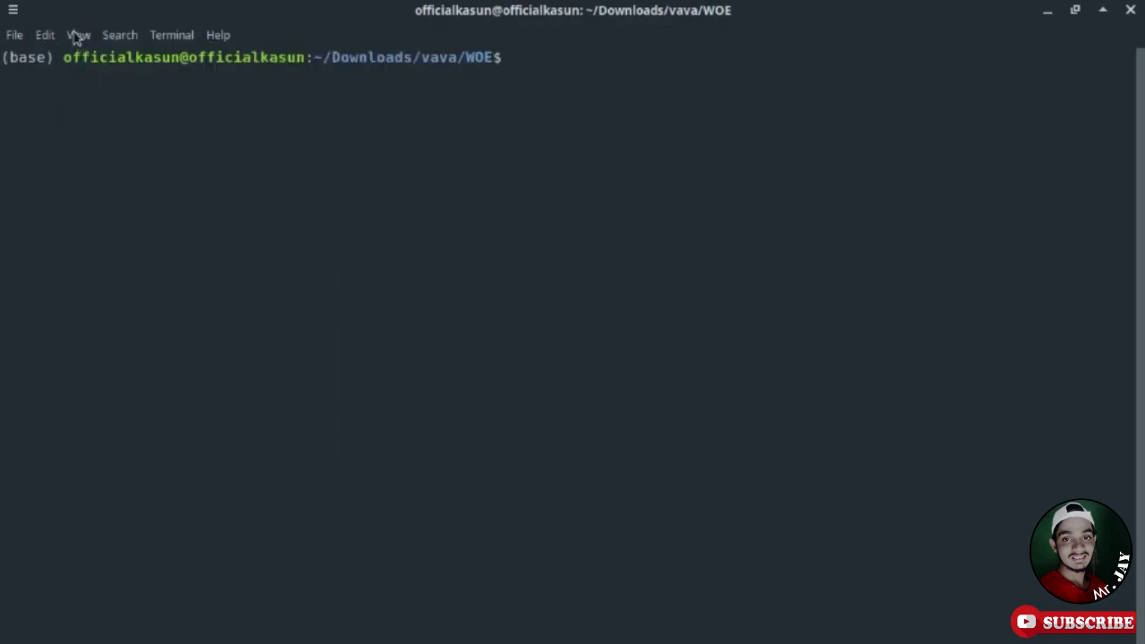
{"action": "left_click", "coordinate": [79, 36]}
{"action": "left_click", "coordinate": [107, 125]}
{"action": "left_click", "coordinate": [79, 36]}
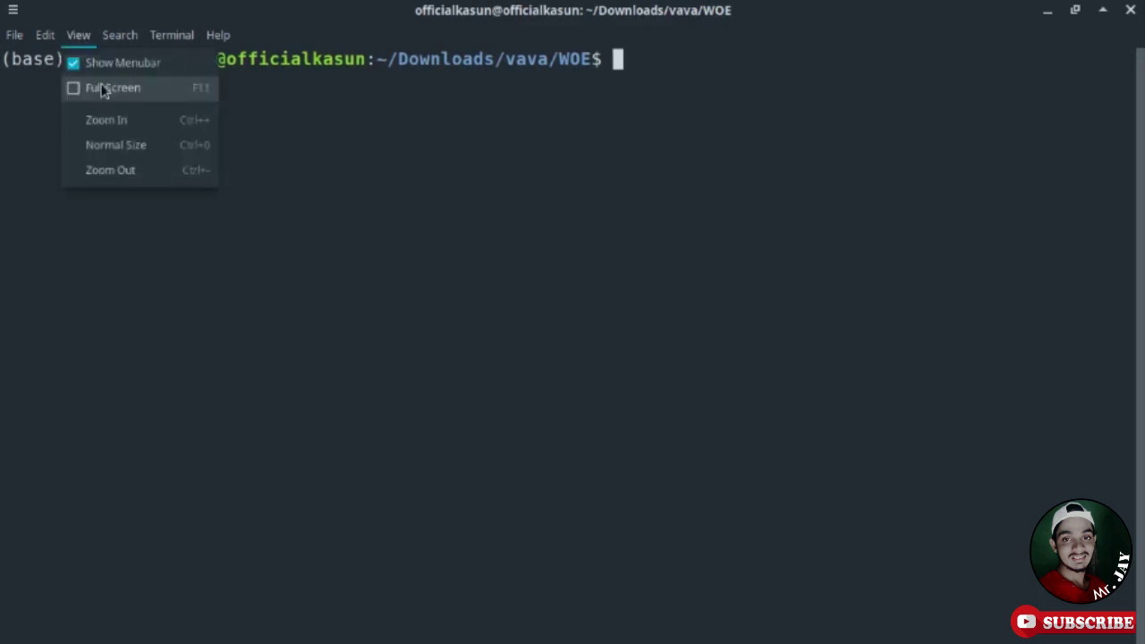
{"action": "left_click", "coordinate": [113, 120]}
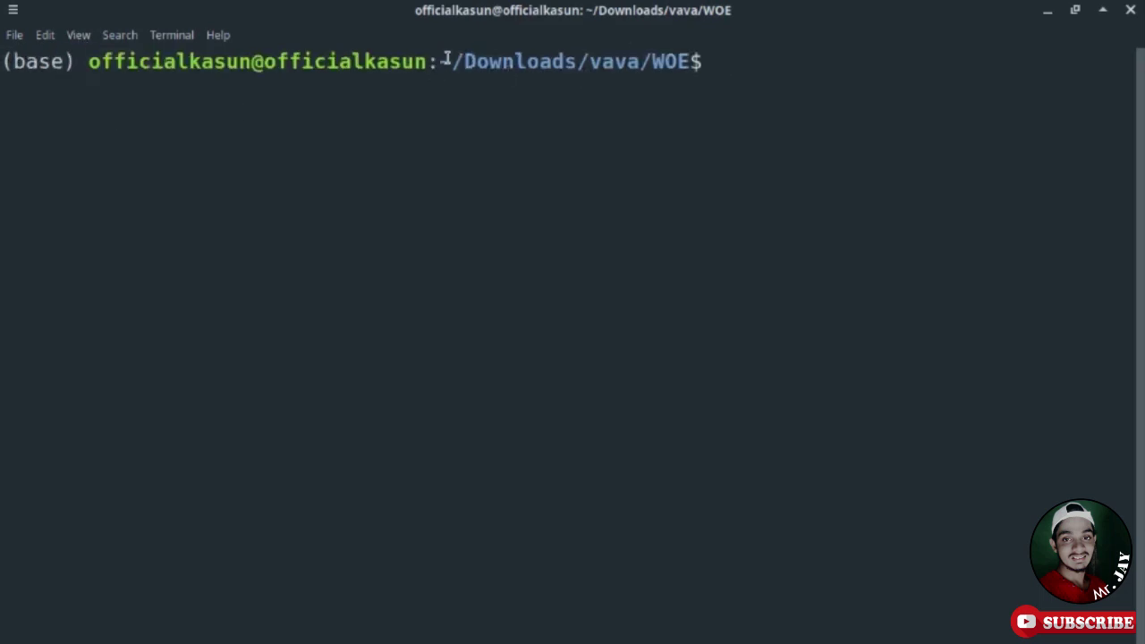
{"action": "left_click_drag", "start_coordinate": [449, 61], "coordinate": [761, 62]}
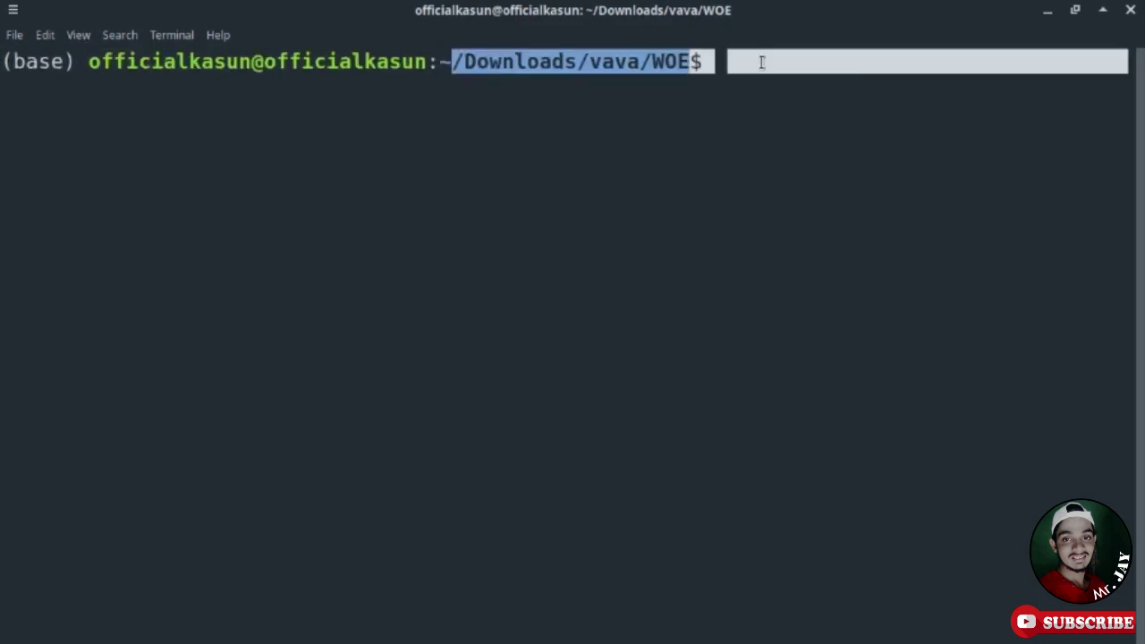
{"action": "left_click", "coordinate": [751, 61]}
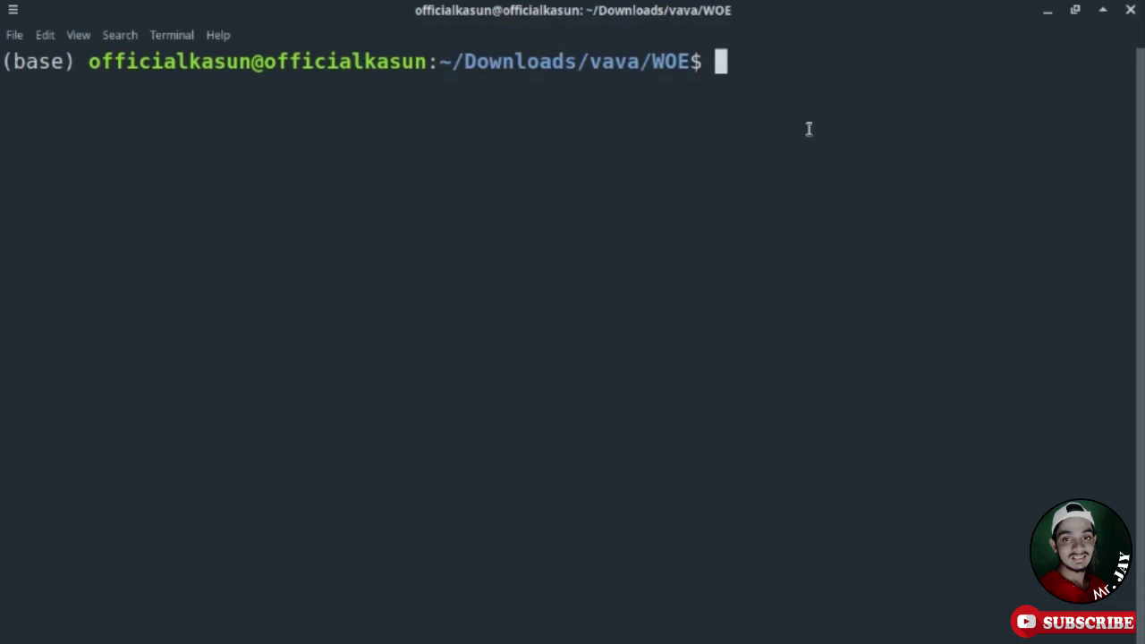
Become root with sudo su and the account password, then clear the screen.
{"action": "type", "text": "sudo su"}
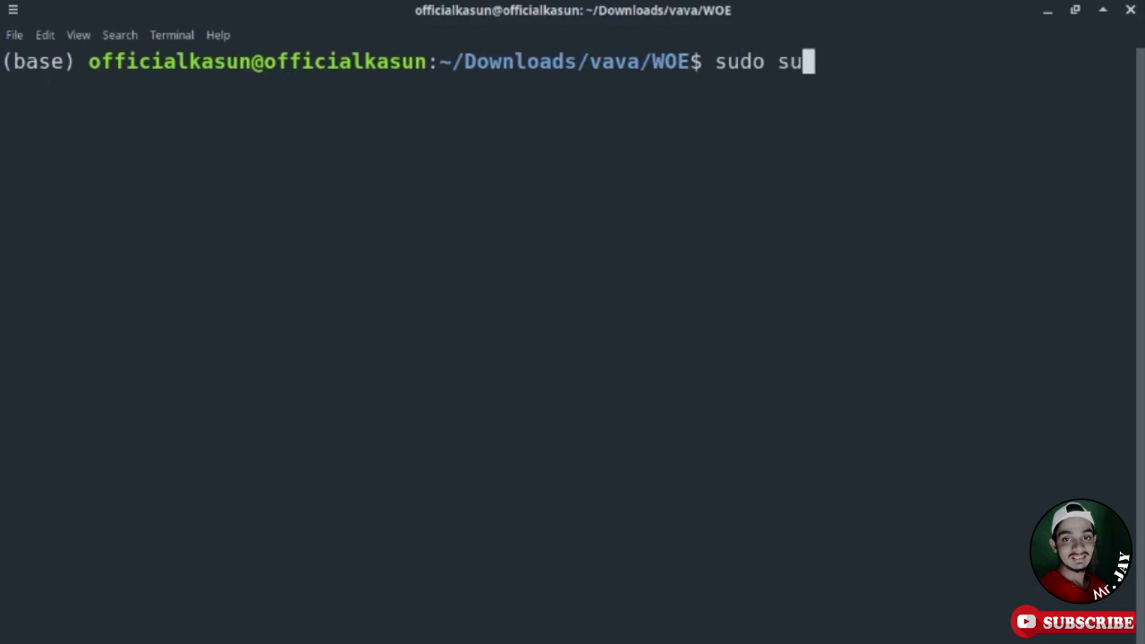
{"action": "key", "text": "Return"}
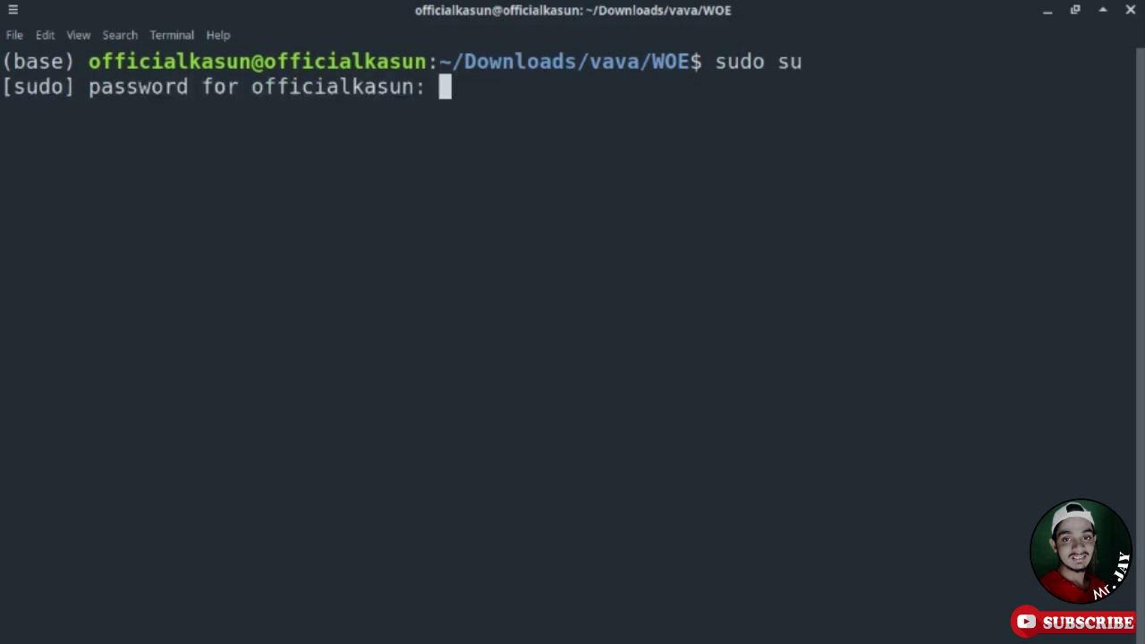
{"action": "key", "text": "Return"}
{"action": "type", "text": "clear"}
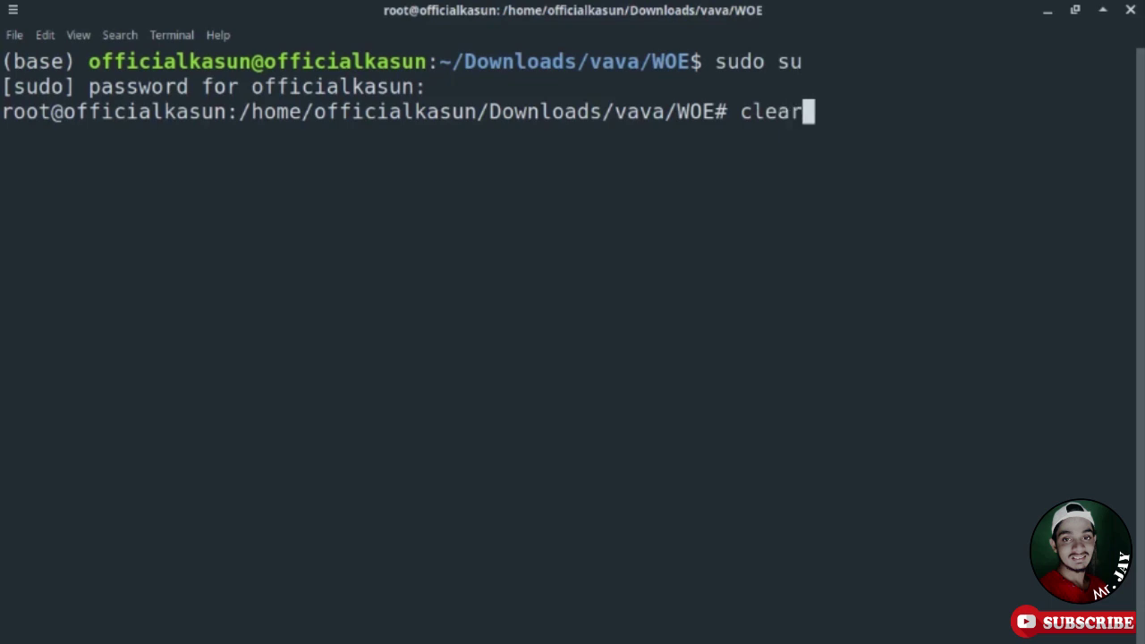
{"action": "key", "text": "Return"}
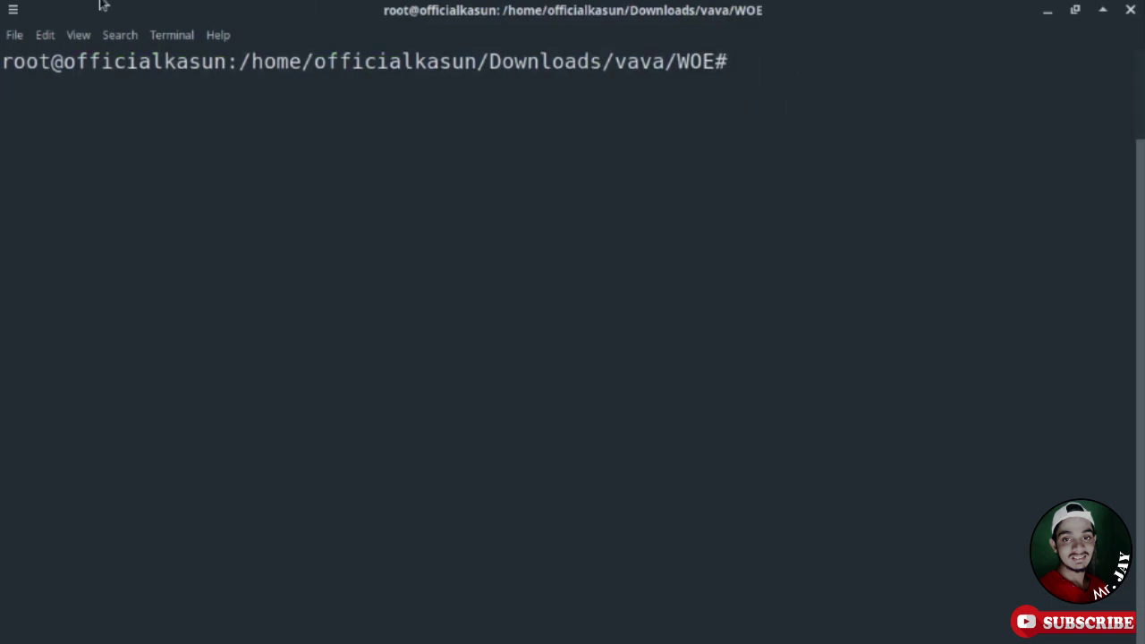
List all files in the WOE folder with ls -a.
{"action": "double_click", "coordinate": [49, 66]}
{"action": "left_click_drag", "start_coordinate": [71, 63], "coordinate": [753, 202]}
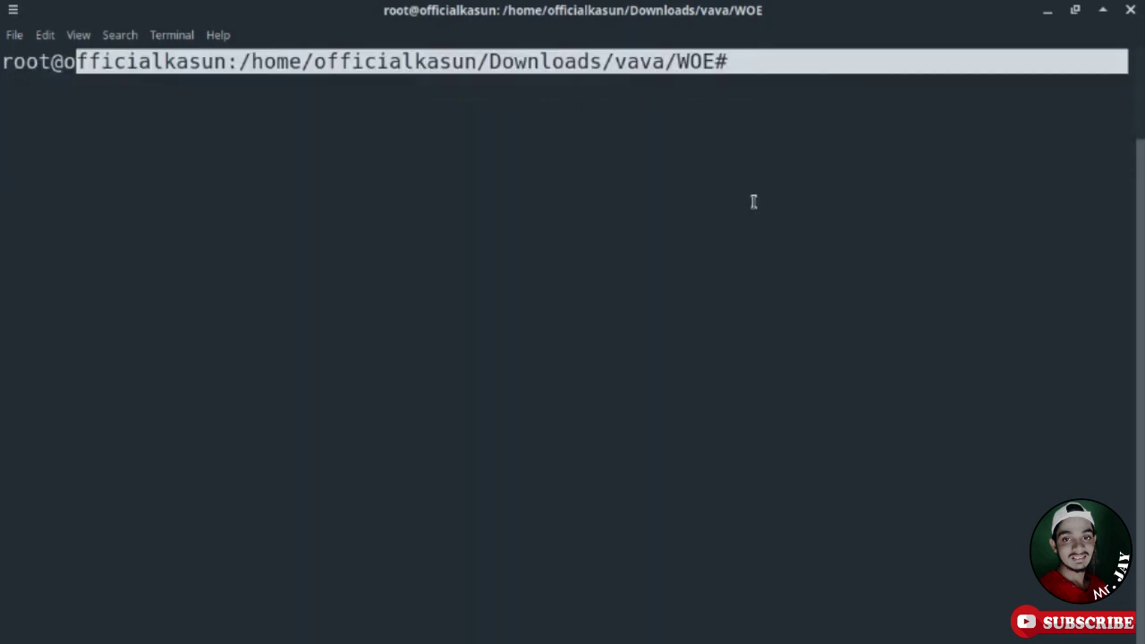
{"action": "left_click", "coordinate": [756, 205]}
{"action": "left_click_drag", "start_coordinate": [725, 75], "coordinate": [435, 220]}
{"action": "left_click", "coordinate": [483, 222]}
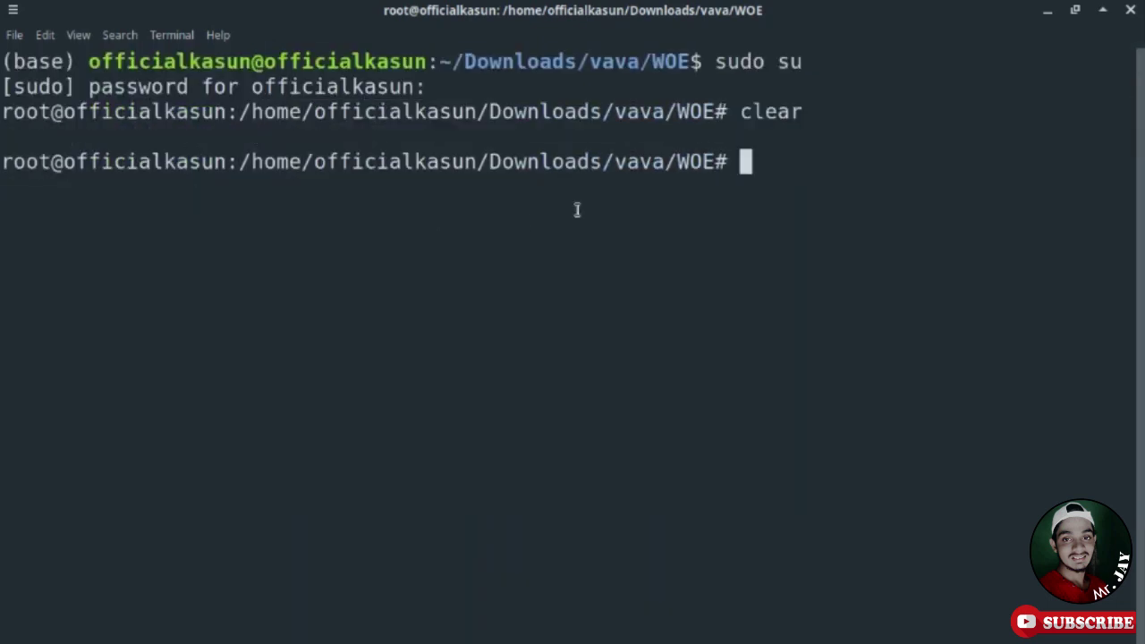
{"action": "scroll", "coordinate": [577, 209], "scroll_direction": "down", "scroll_amount": 1}
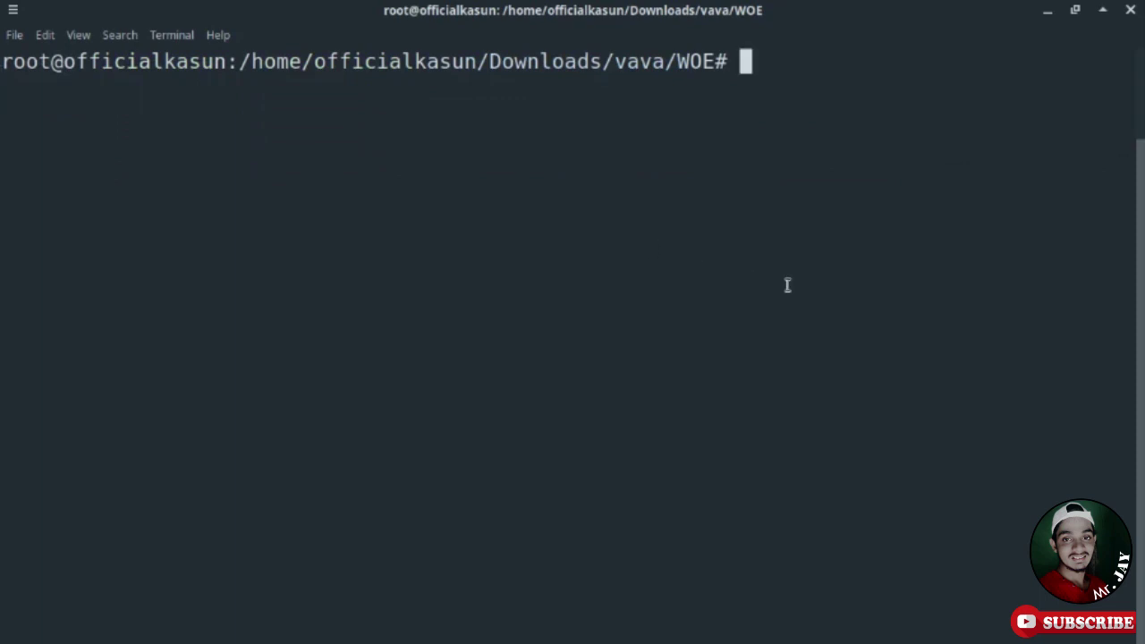
{"action": "type", "text": "ls -a"}
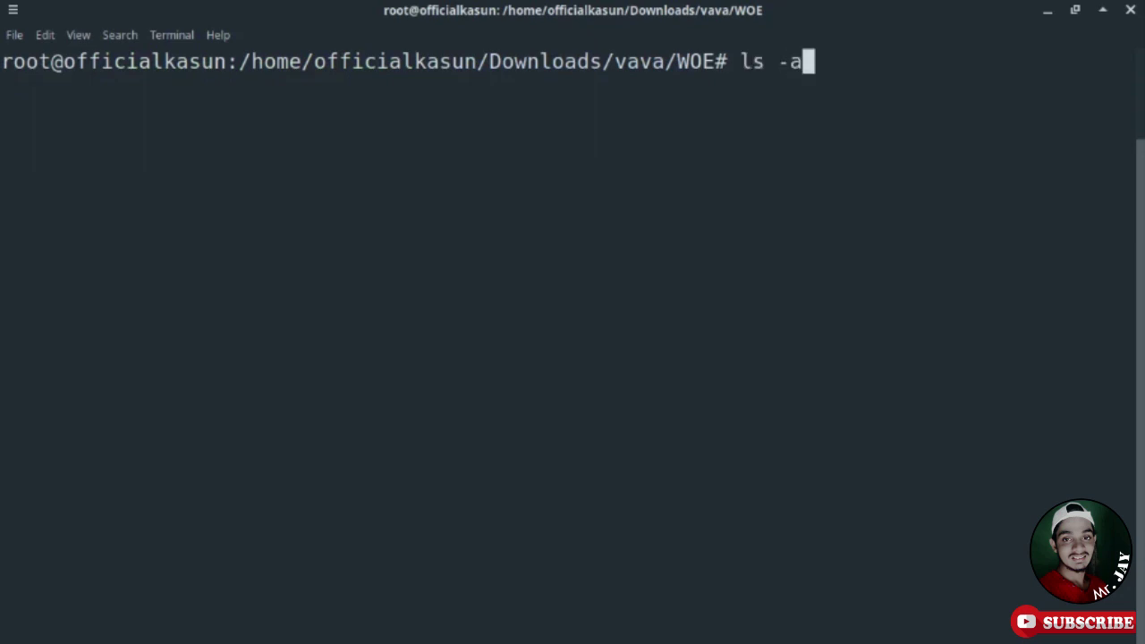
{"action": "key", "text": "Return"}
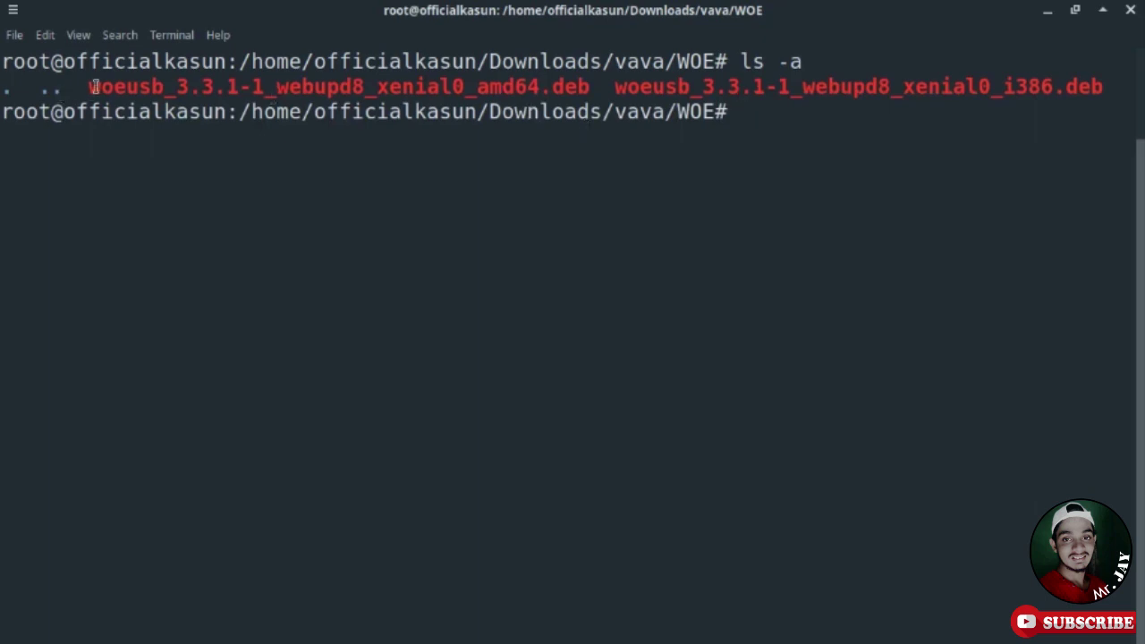
Copy the full woeusb amd64 .deb file name from the listing.
{"action": "left_click_drag", "start_coordinate": [536, 89], "coordinate": [477, 87]}
{"action": "left_click", "coordinate": [1071, 87]}
{"action": "left_click_drag", "start_coordinate": [1111, 85], "coordinate": [1037, 87]}
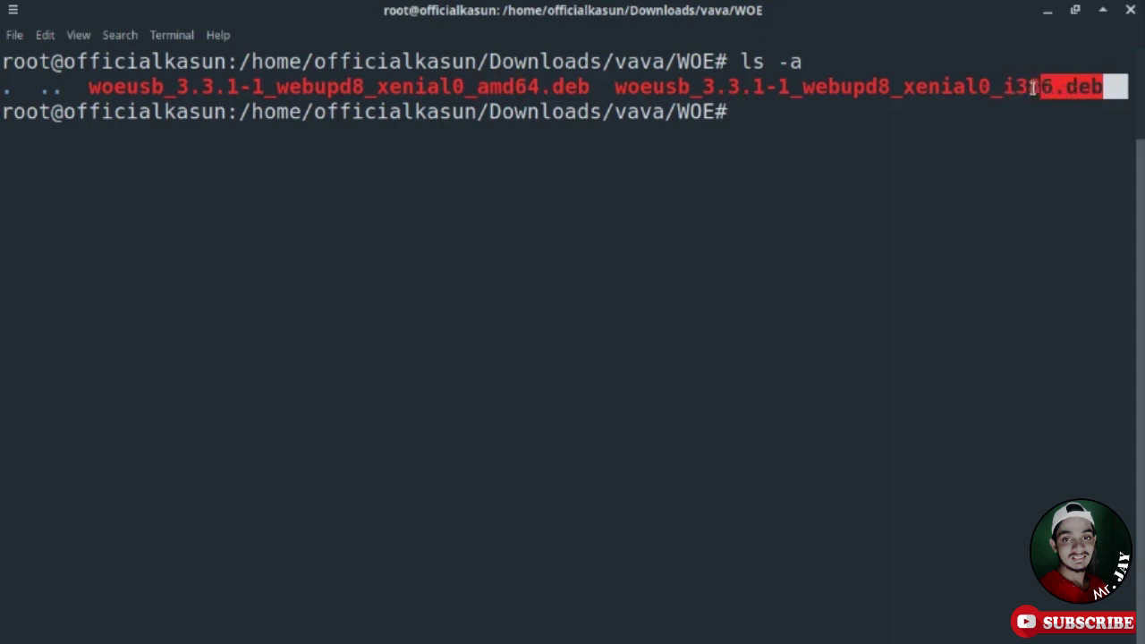
{"action": "left_click", "coordinate": [1017, 88]}
{"action": "left_click_drag", "start_coordinate": [593, 86], "coordinate": [93, 87]}
{"action": "right_click", "coordinate": [156, 85]}
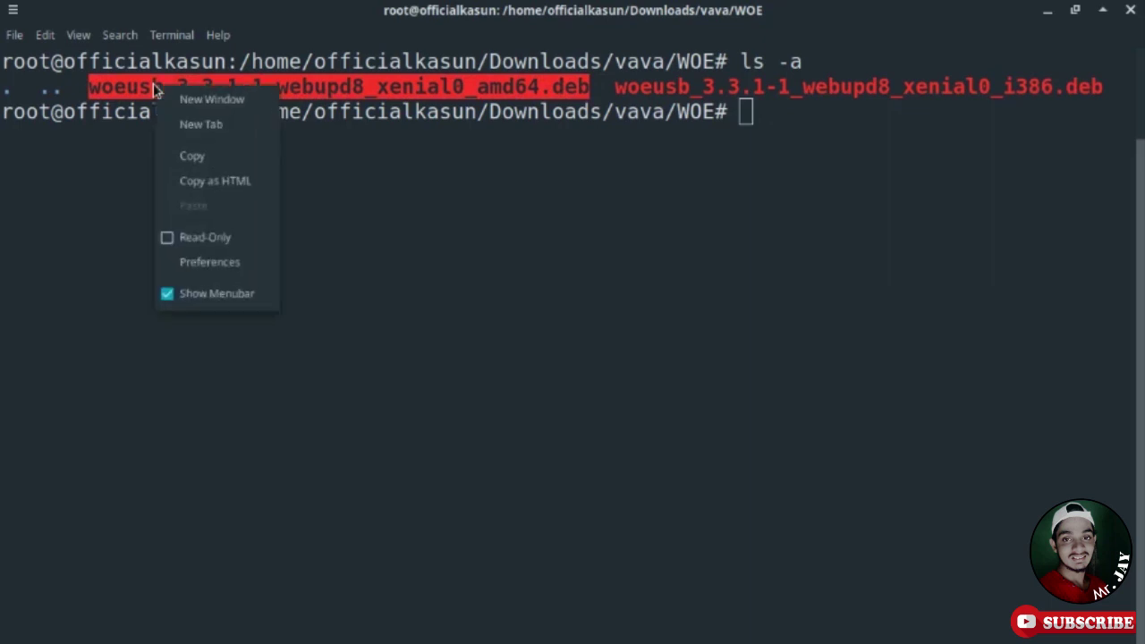
{"action": "left_click", "coordinate": [195, 157]}
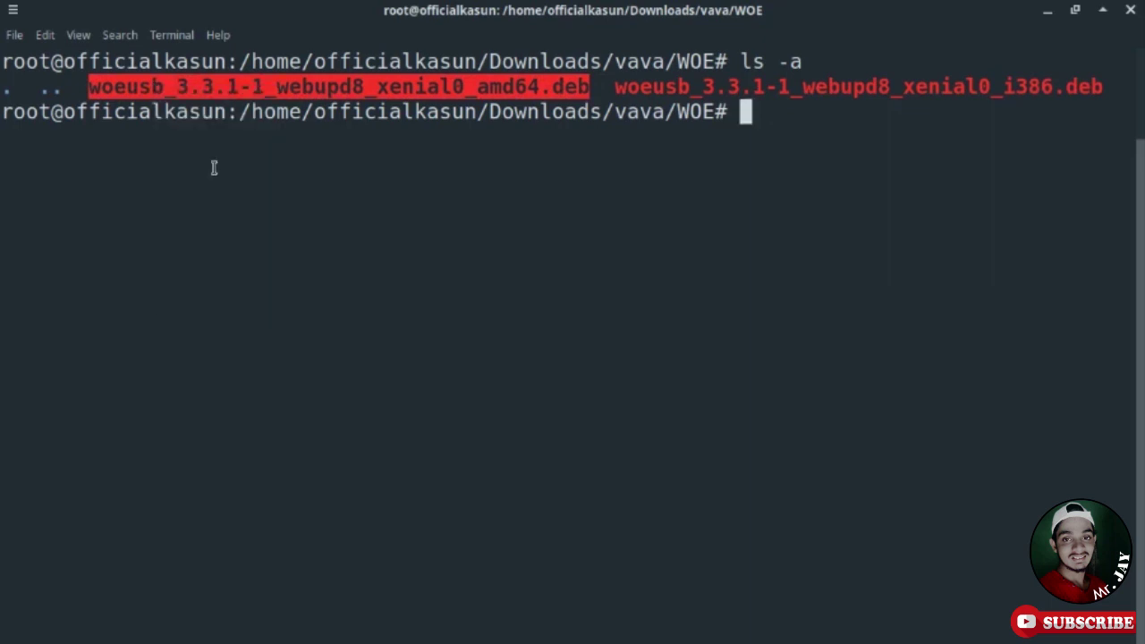
{"action": "left_click", "coordinate": [757, 119]}
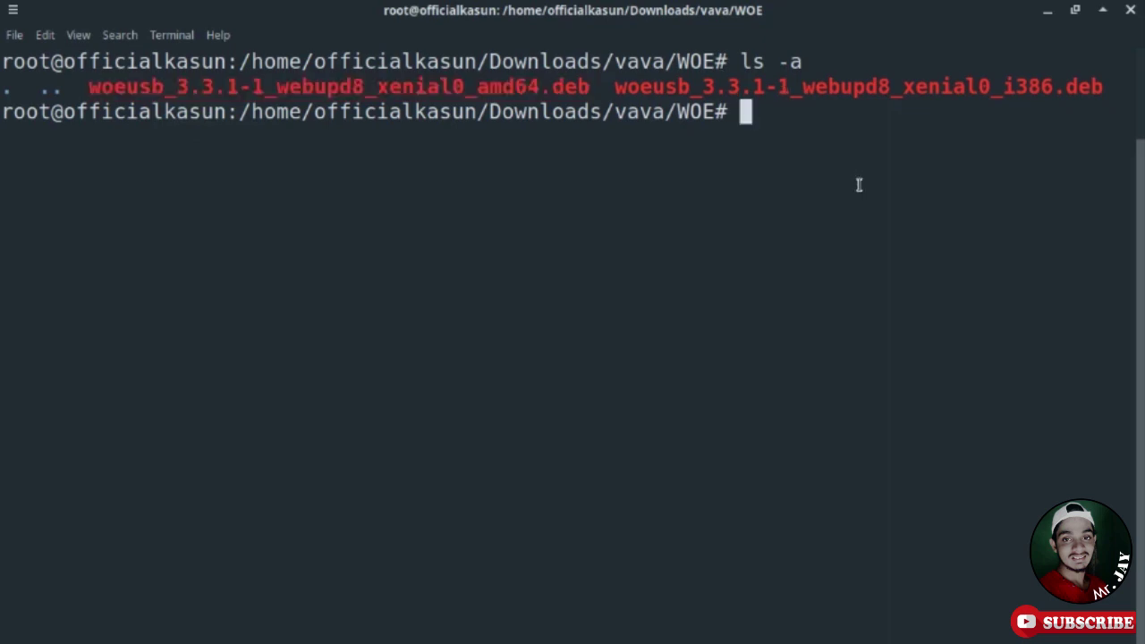
Install woeusb_3.3.1-1_webupd8_xenial0_amd64.deb with dpkg -i, then close the terminal.
{"action": "type", "text": "dpkg -i"}
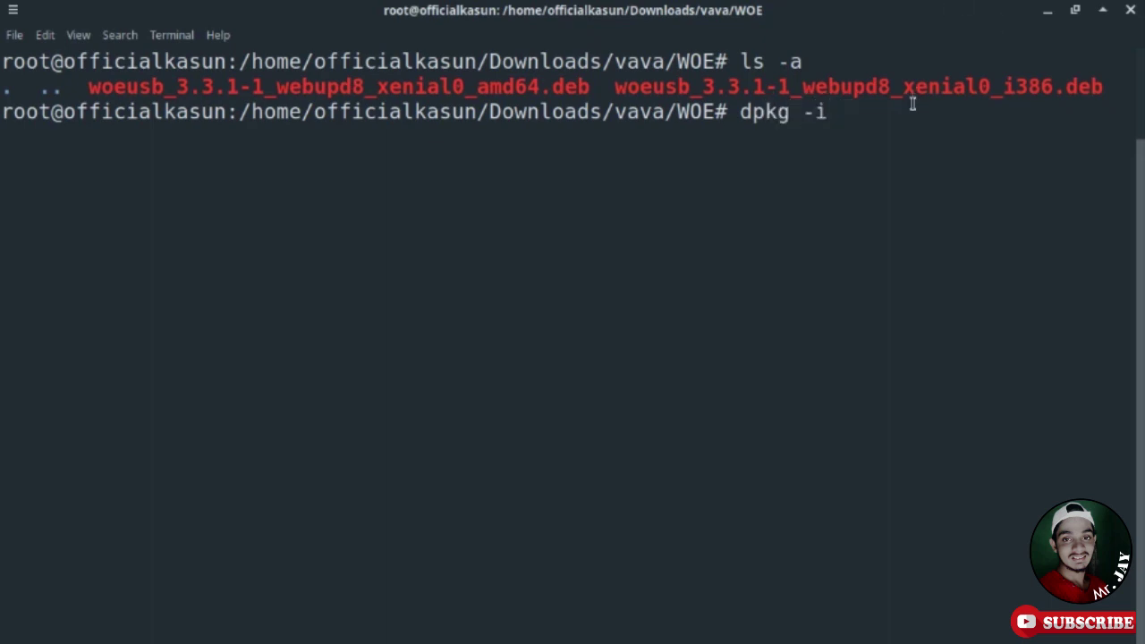
{"action": "type", "text": " woeusb_3.3.1-1_webupd8_xenial0_amd64.deb"}
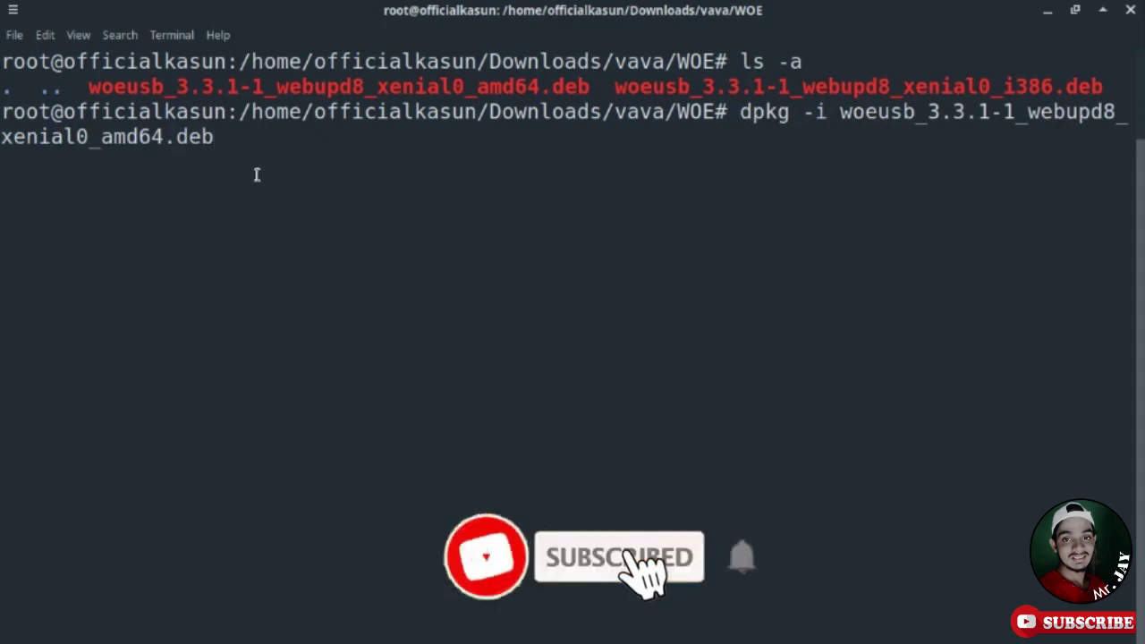
{"action": "key", "text": "Return"}
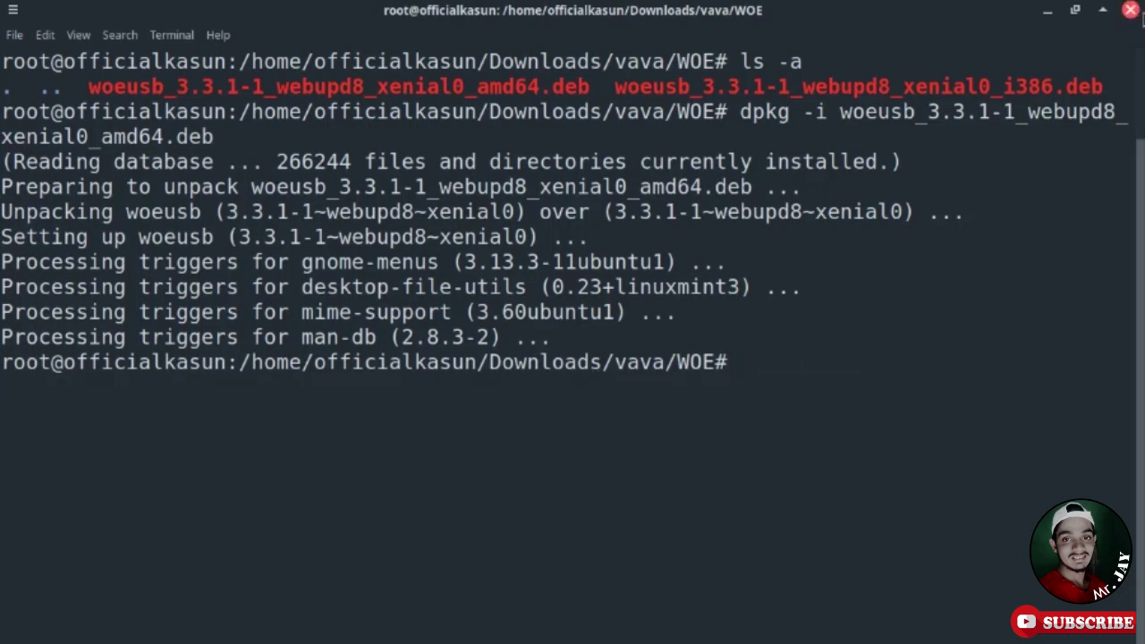
{"action": "left_click", "coordinate": [1131, 11]}
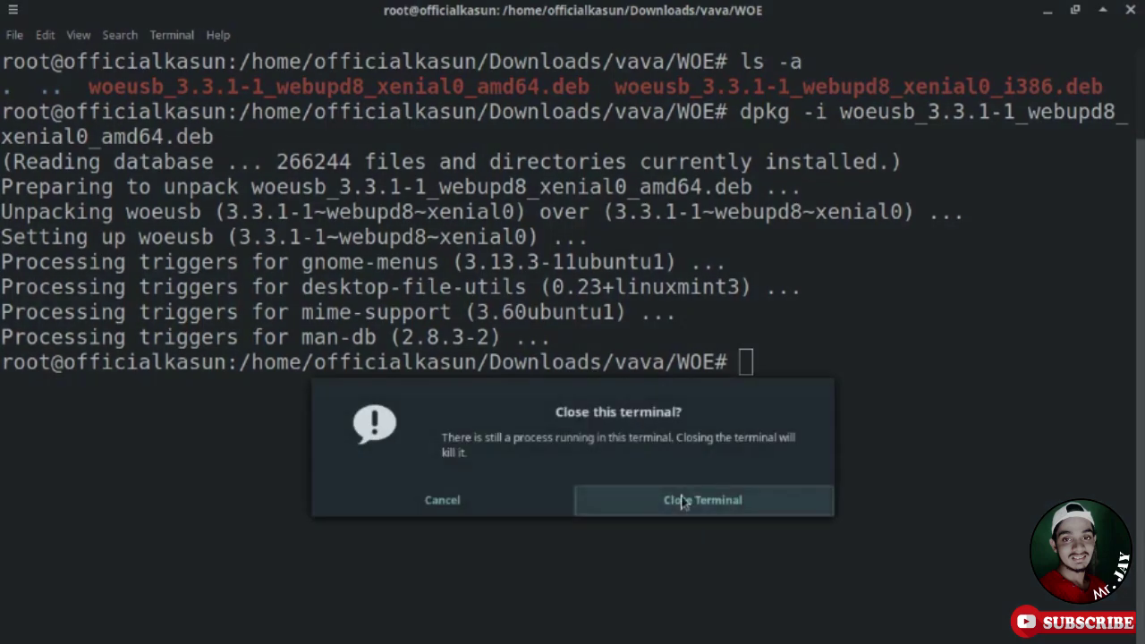
{"action": "left_click", "coordinate": [690, 501]}
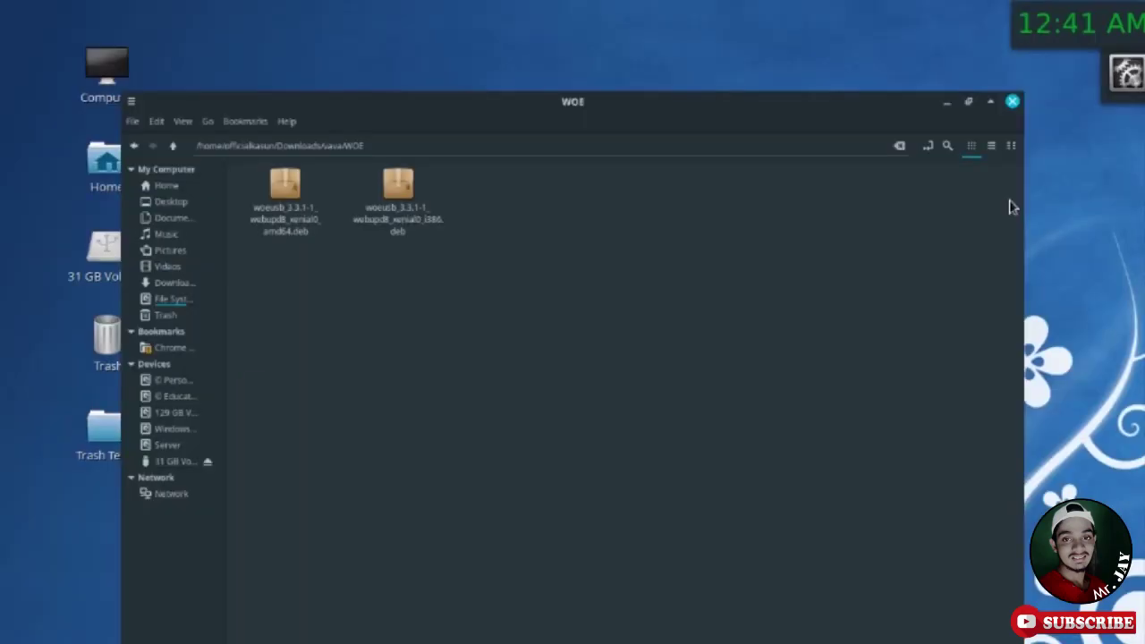
Close the WOE folder window and launch WoeUSB by searching 'woe' in the Menu.
{"action": "left_click", "coordinate": [1130, 10]}
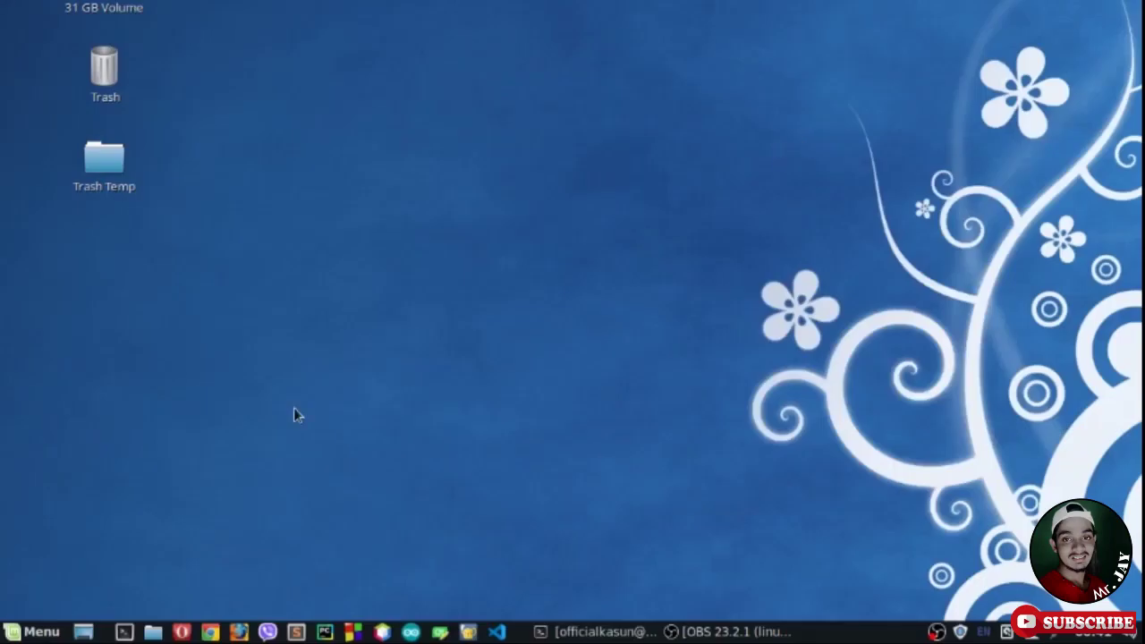
{"action": "left_click", "coordinate": [32, 631]}
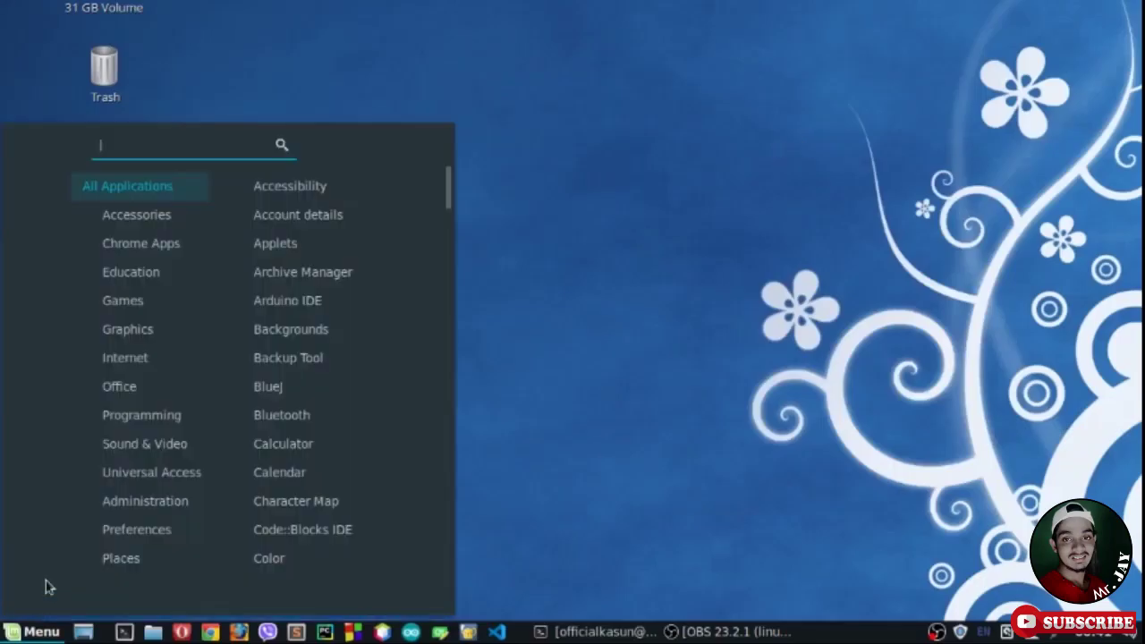
{"action": "mouse_move", "coordinate": [101, 532]}
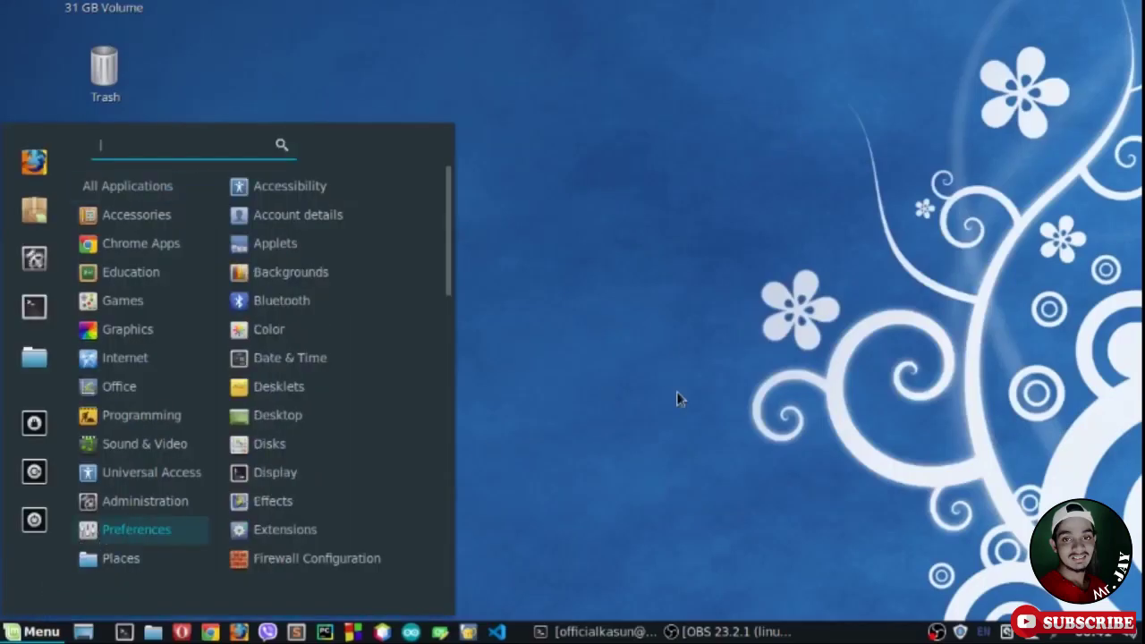
{"action": "type", "text": "woe"}
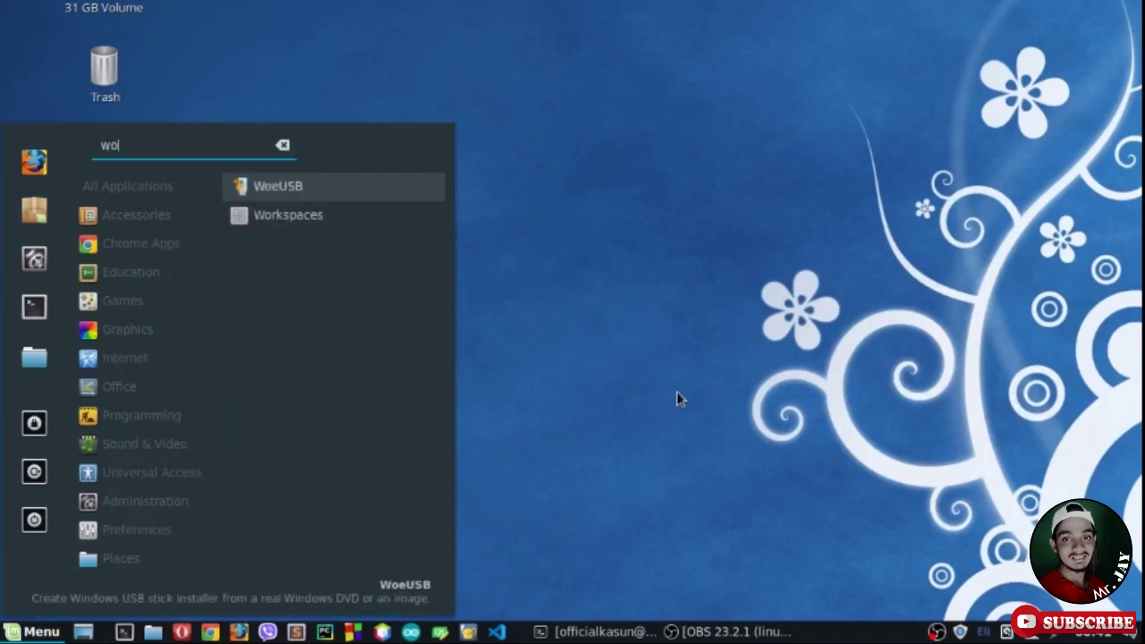
{"action": "left_click", "coordinate": [295, 188]}
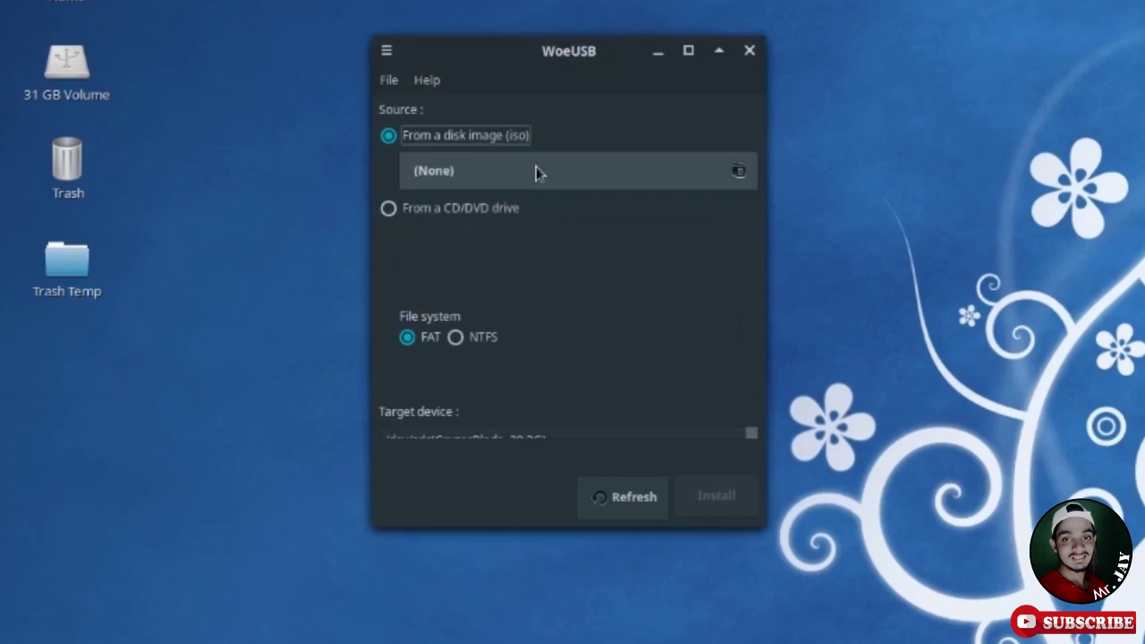
Set Win10_1909_English_x64.iso from Downloads as the disk image source.
{"action": "left_click", "coordinate": [423, 215]}
{"action": "left_click", "coordinate": [465, 141]}
{"action": "left_click", "coordinate": [741, 171]}
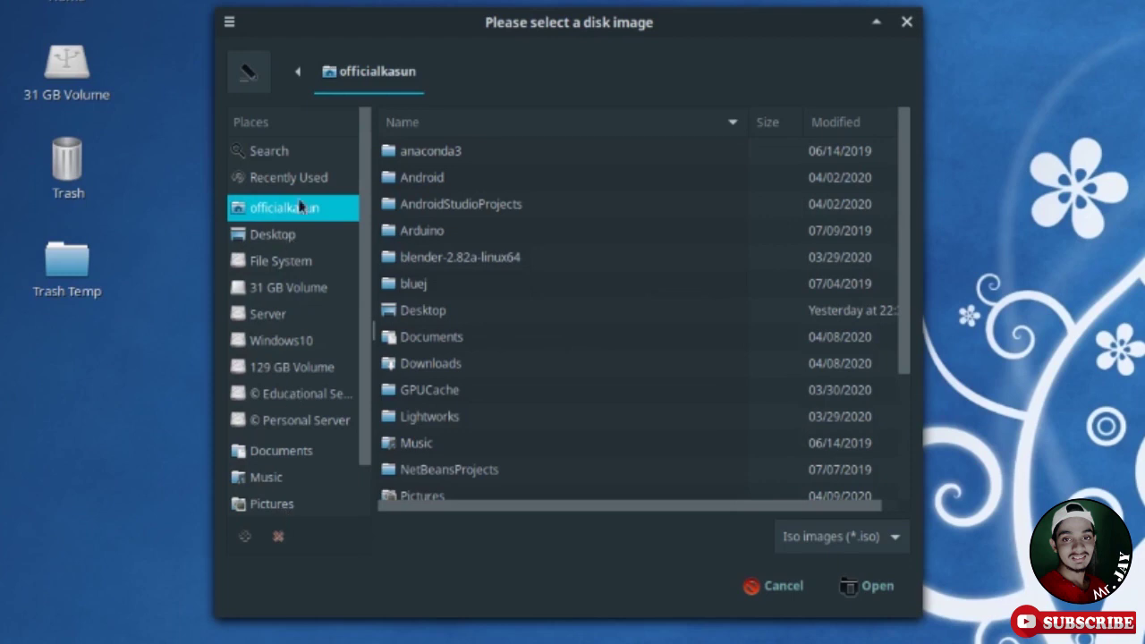
{"action": "scroll", "coordinate": [300, 213], "scroll_direction": "down", "scroll_amount": 1}
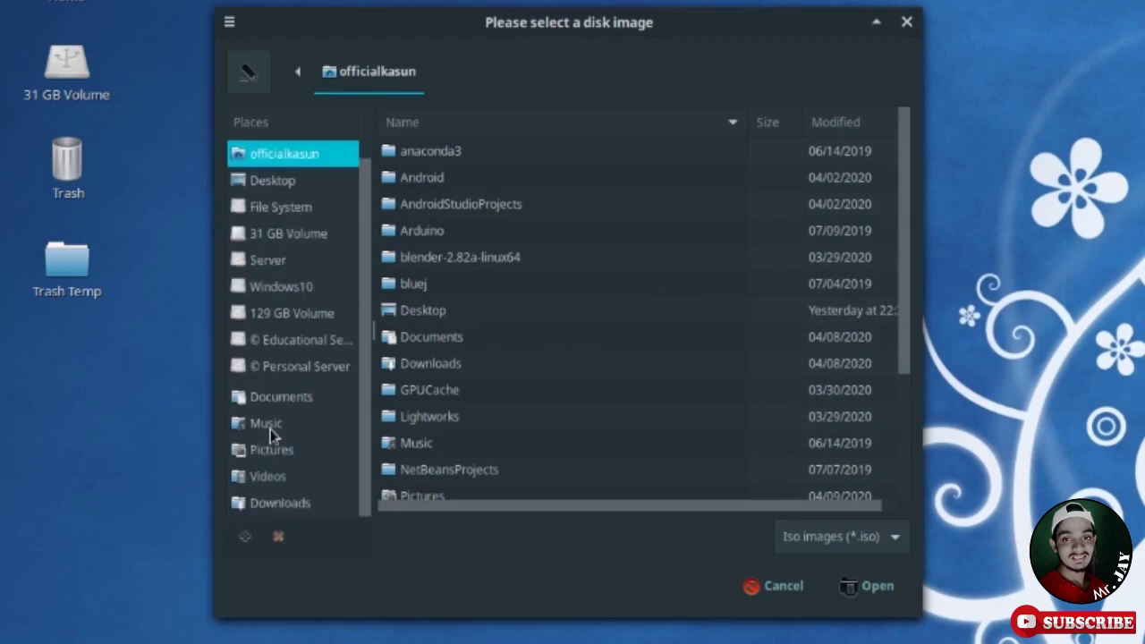
{"action": "left_click", "coordinate": [278, 506]}
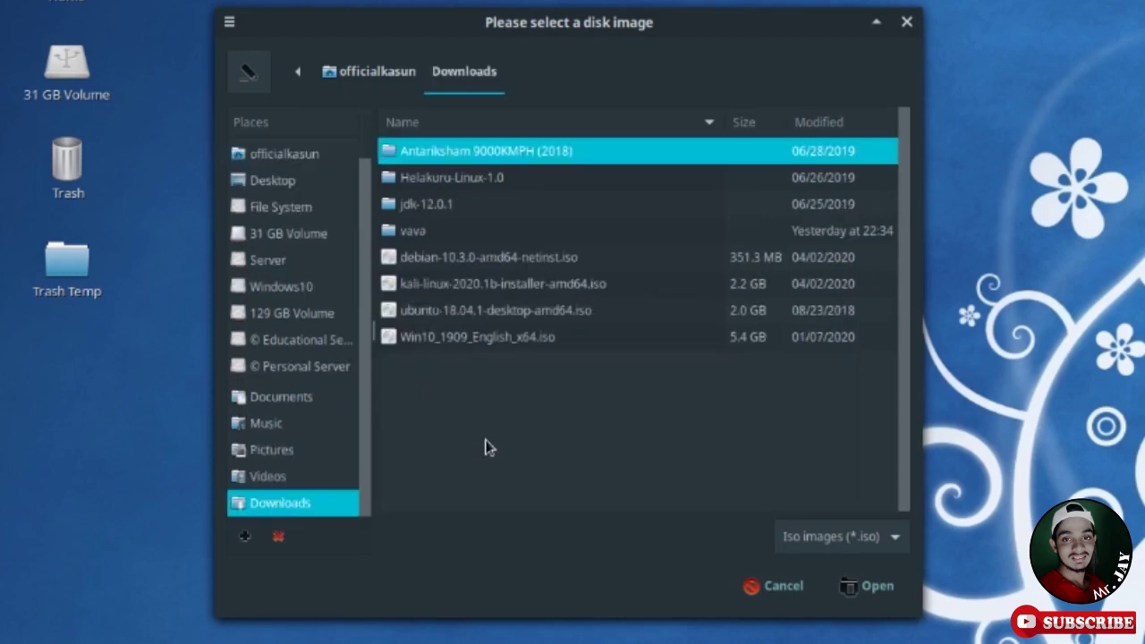
{"action": "left_click", "coordinate": [527, 345]}
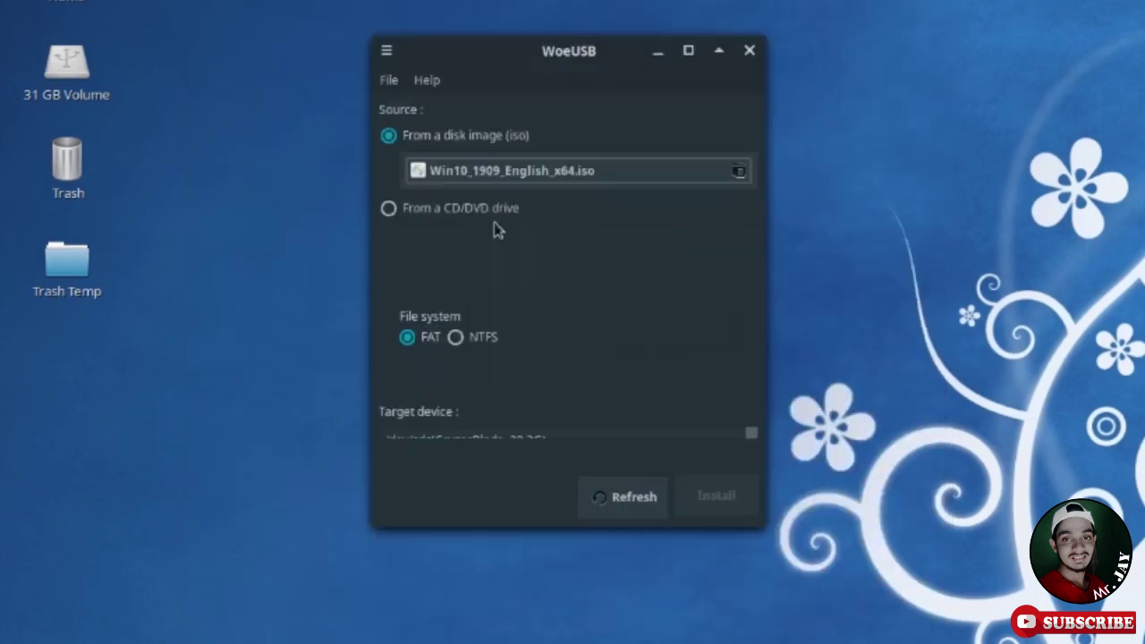
Choose NTFS instead of FAT as the target file system.
{"action": "left_click", "coordinate": [457, 343]}
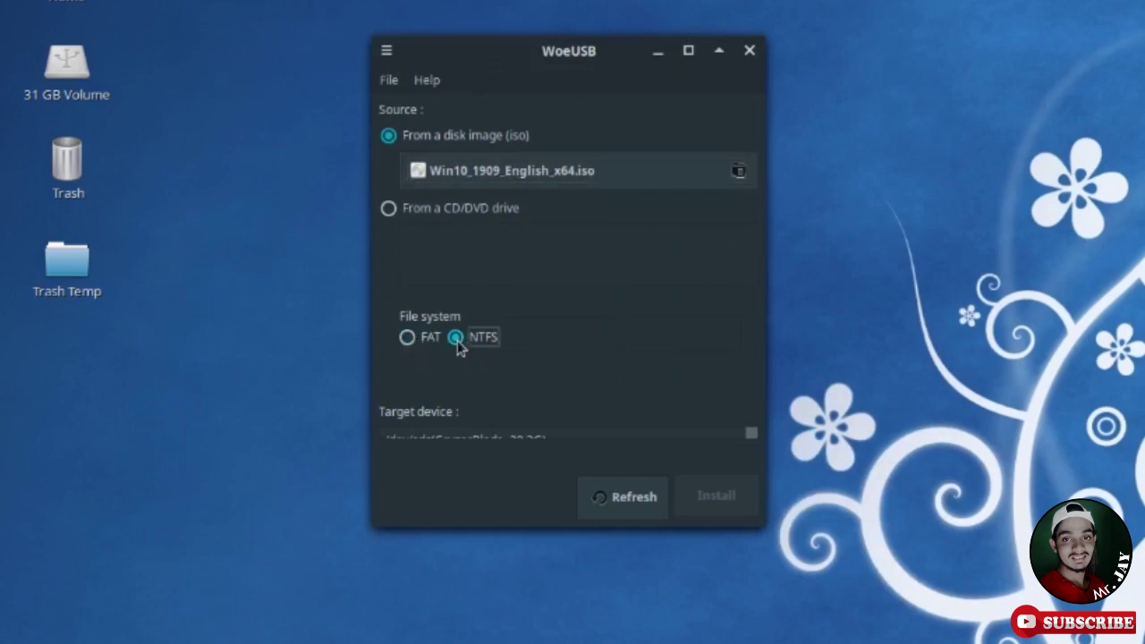
{"action": "scroll", "coordinate": [650, 436], "scroll_direction": "down", "scroll_amount": 1}
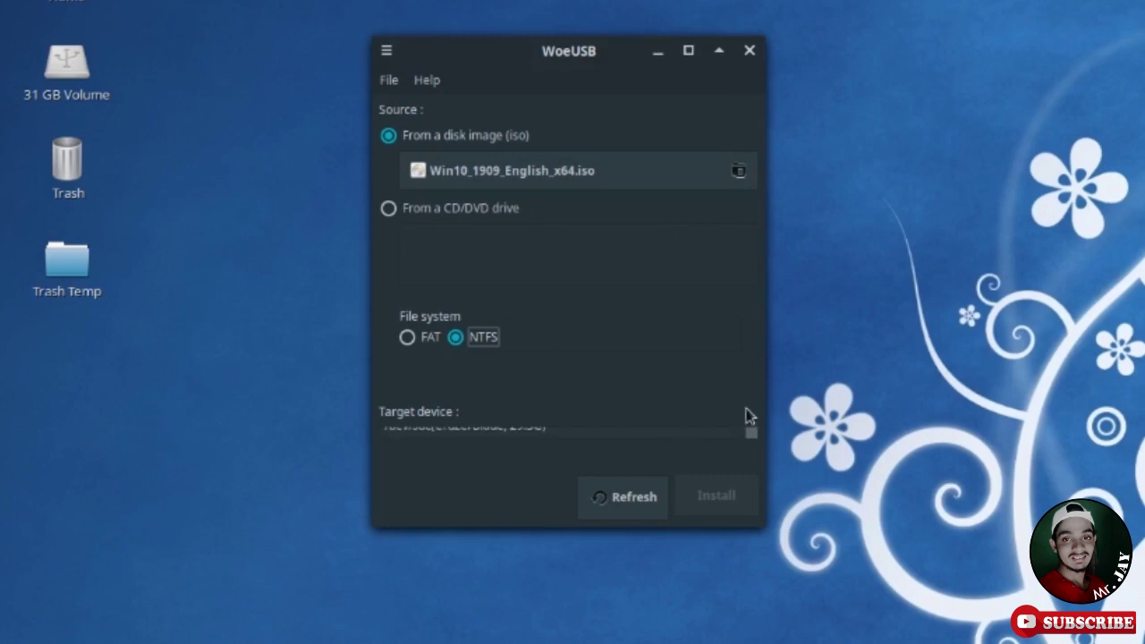
{"action": "scroll", "coordinate": [532, 435], "scroll_direction": "up", "scroll_amount": 1}
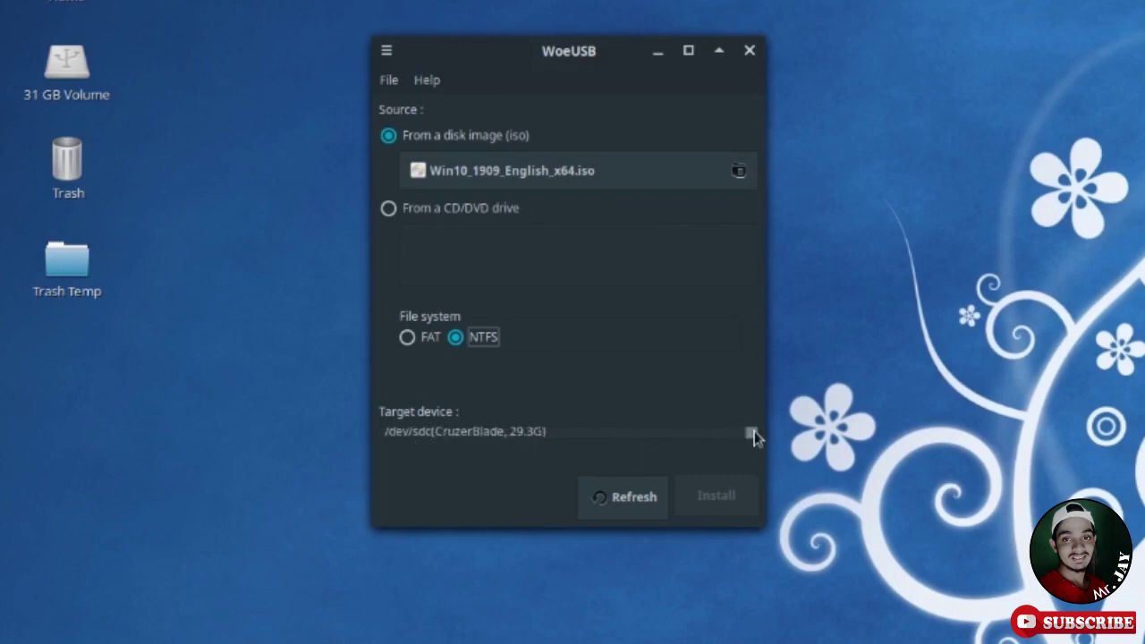
{"action": "scroll", "coordinate": [754, 436], "scroll_direction": "down", "scroll_amount": 1}
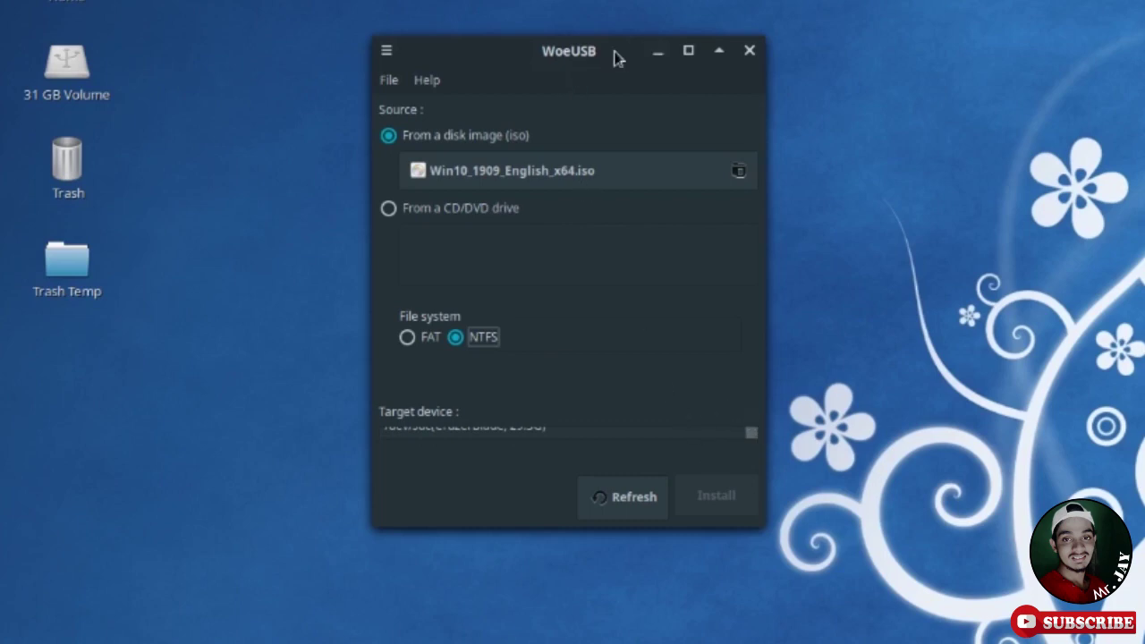
{"action": "left_click_drag", "start_coordinate": [619, 54], "coordinate": [617, 20]}
Target /dev/sdc (CruzerBlade), start the install with the admin password, and dismiss the device-busy error.
{"action": "left_click", "coordinate": [490, 399]}
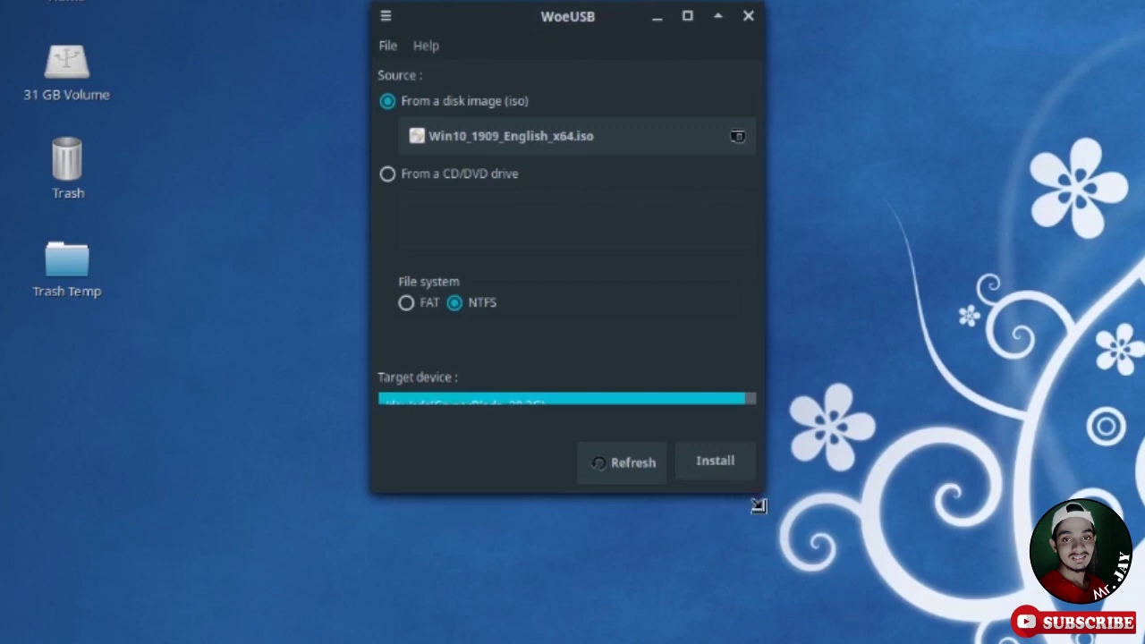
{"action": "left_click_drag", "start_coordinate": [757, 497], "coordinate": [841, 617]}
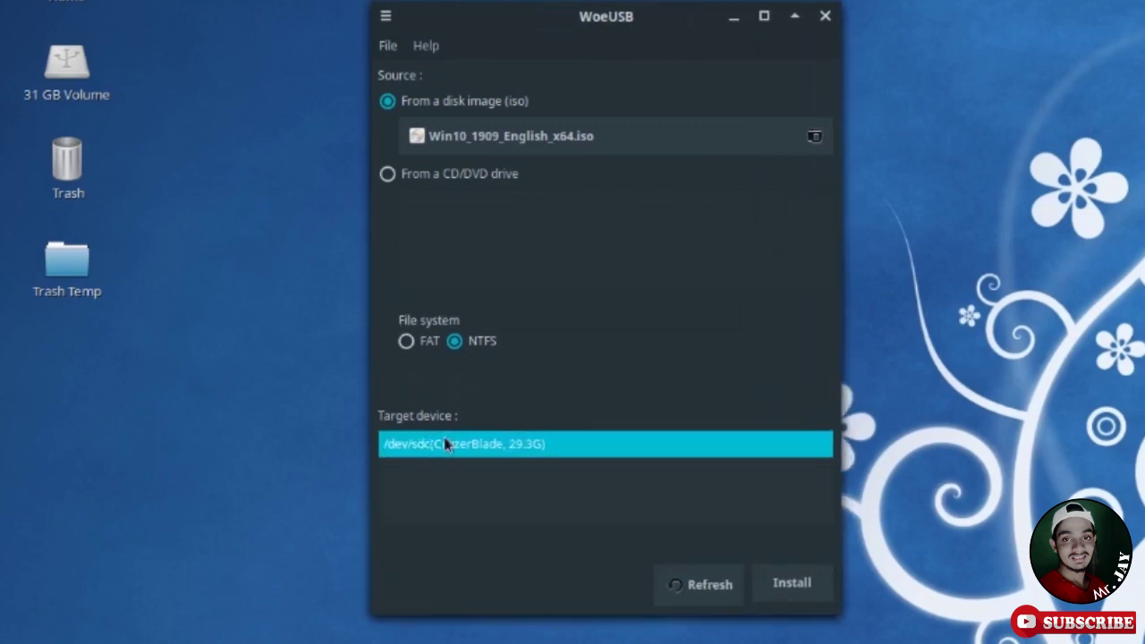
{"action": "left_click", "coordinate": [805, 590]}
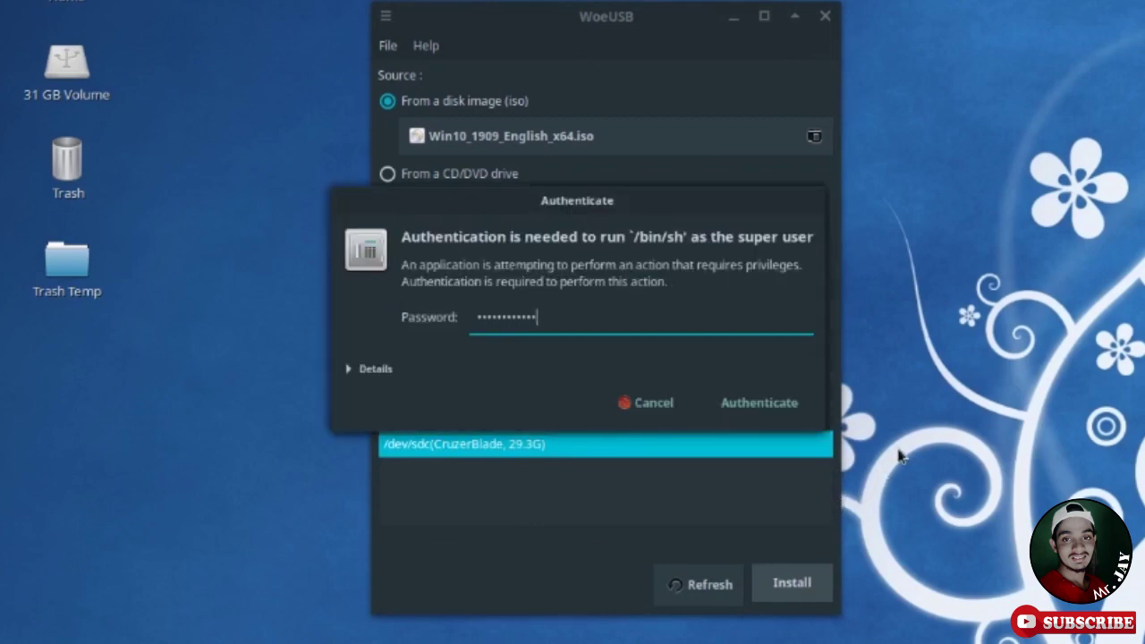
{"action": "key", "text": "Return"}
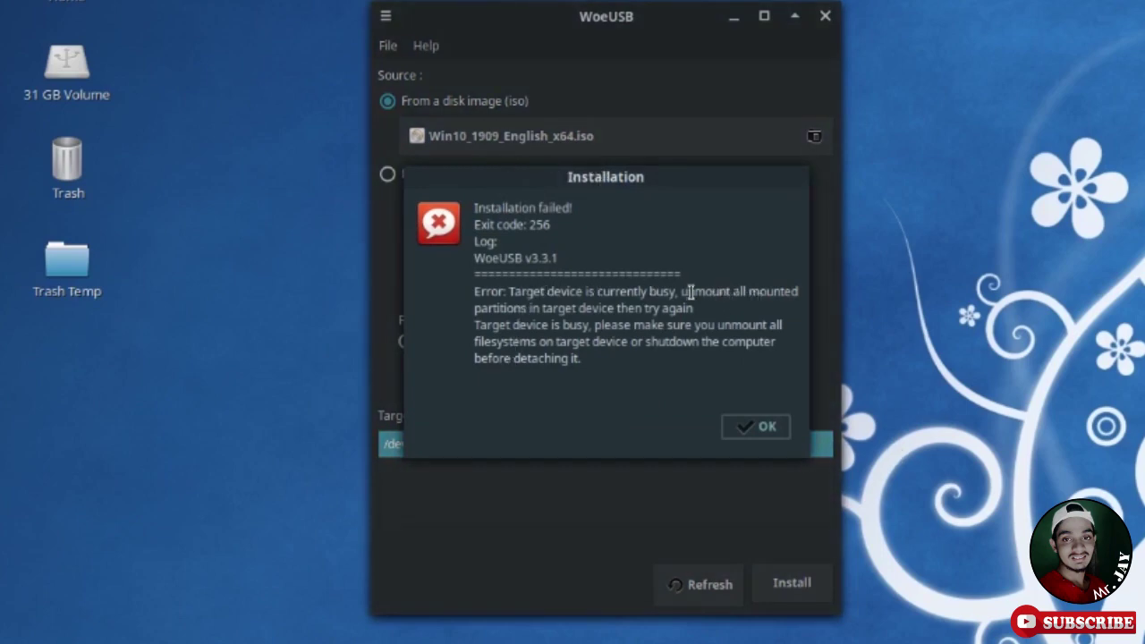
{"action": "mouse_move", "coordinate": [689, 292]}
{"action": "left_mouse_down"}
{"action": "mouse_move", "coordinate": [801, 294]}
{"action": "mouse_move", "coordinate": [696, 308]}
{"action": "left_mouse_up"}
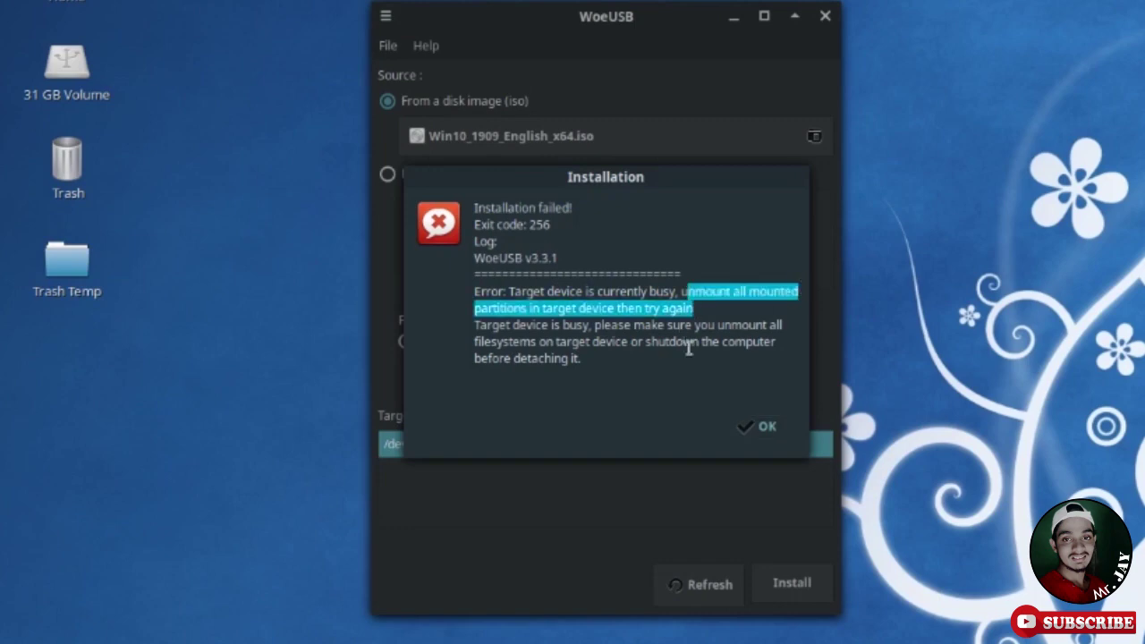
{"action": "left_click", "coordinate": [745, 436]}
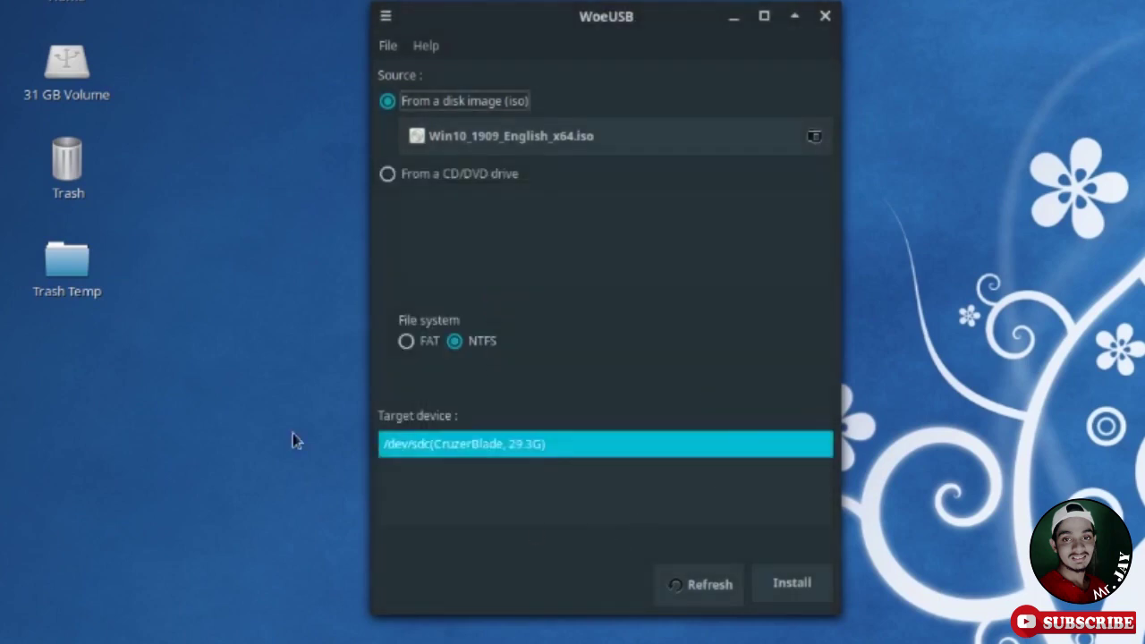
Eject the 31 GB volume, retry the install, and dismiss the 'no medium' failure log.
{"action": "right_click", "coordinate": [55, 97]}
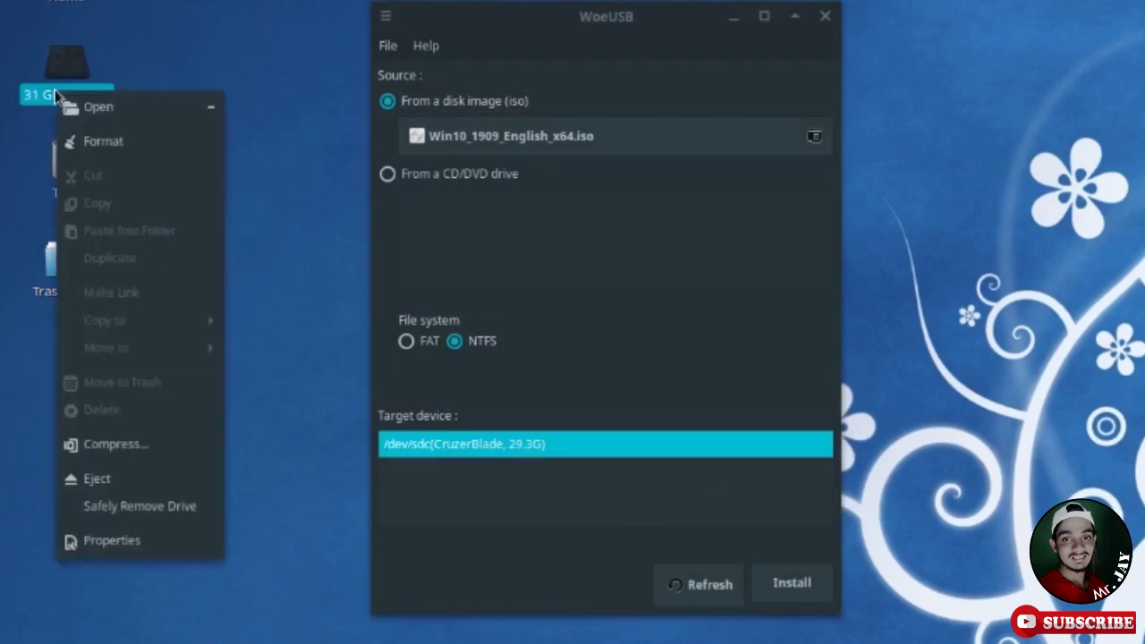
{"action": "left_click", "coordinate": [106, 483]}
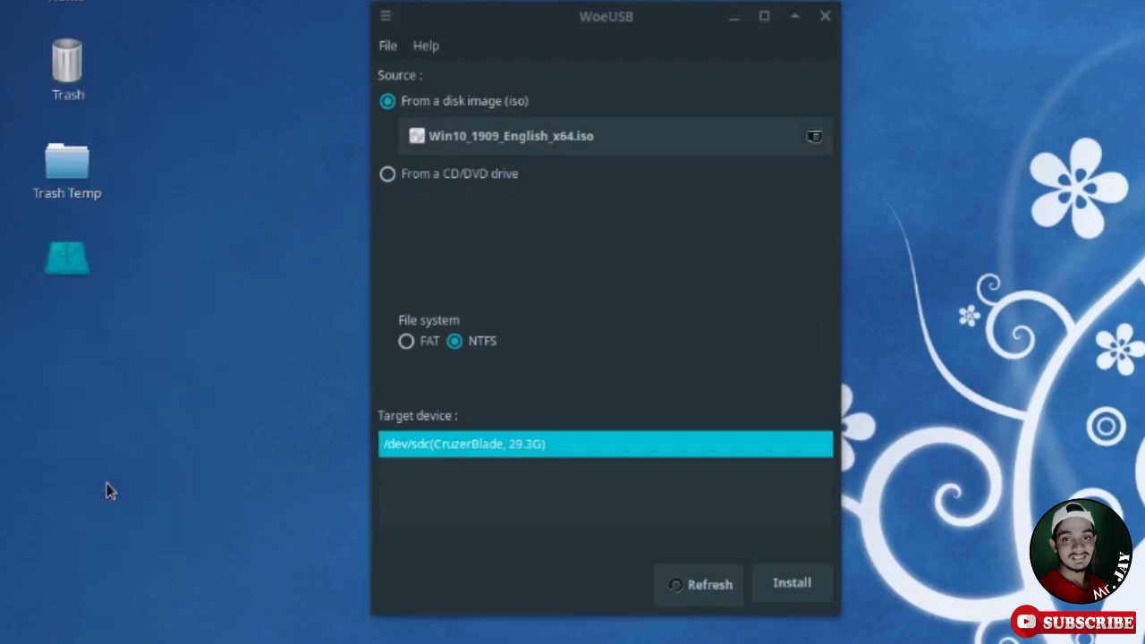
{"action": "left_click", "coordinate": [820, 594]}
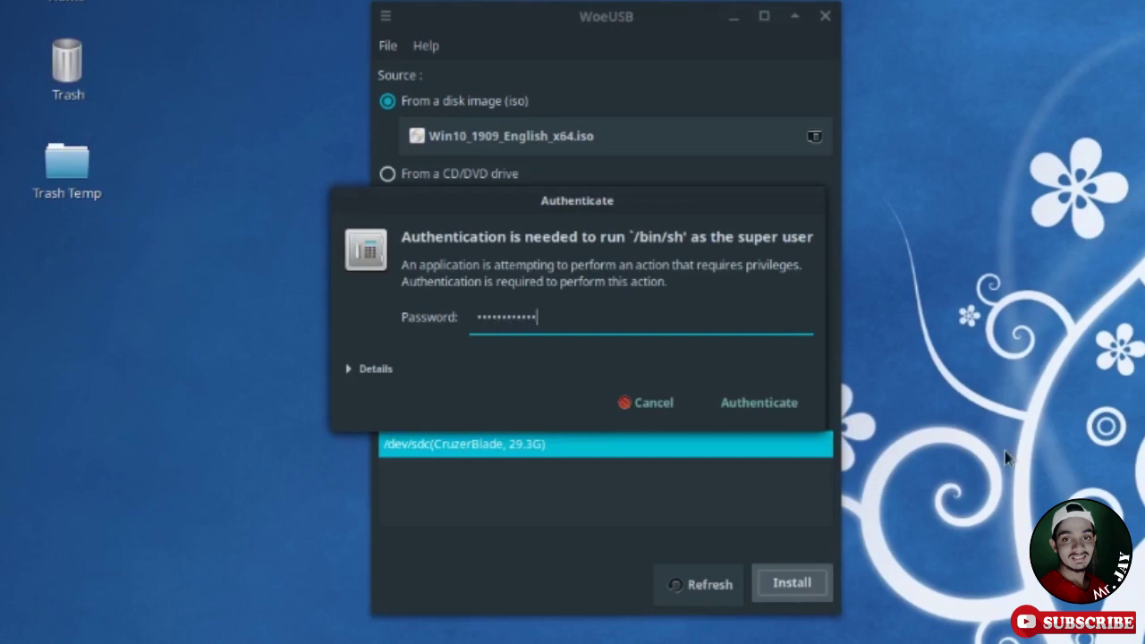
{"action": "key", "text": "Return"}
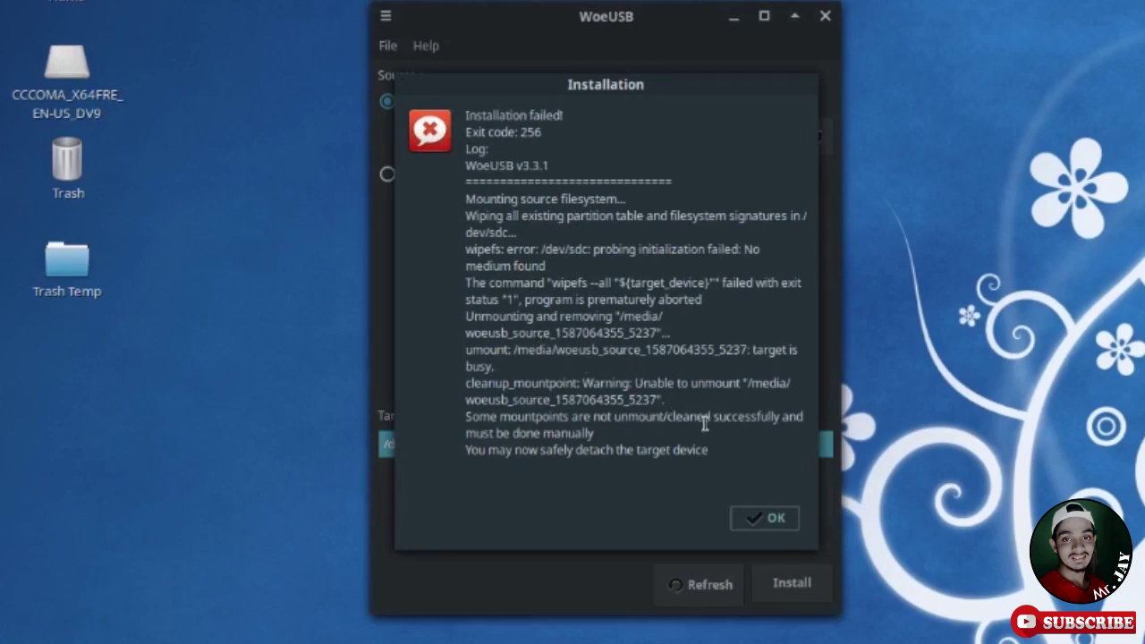
{"action": "left_click", "coordinate": [748, 518]}
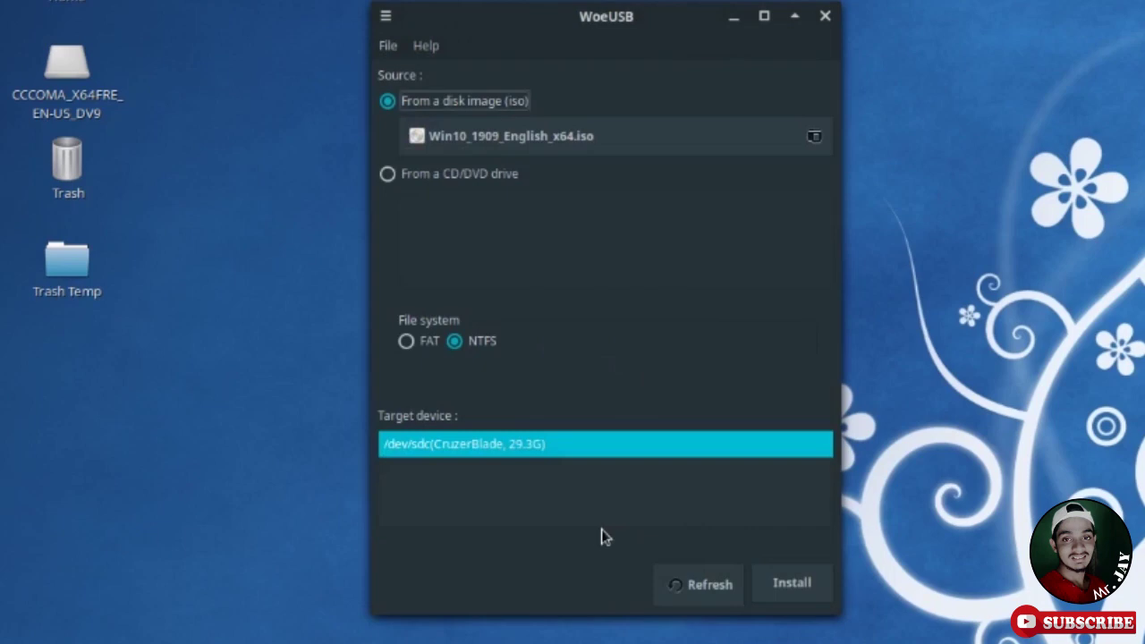
{"action": "key", "text": "super"}
In Disks, unmount the 5.4 GB loop device's UDF volume (/dev/loop0), authenticating twice.
{"action": "type", "text": "disk"}
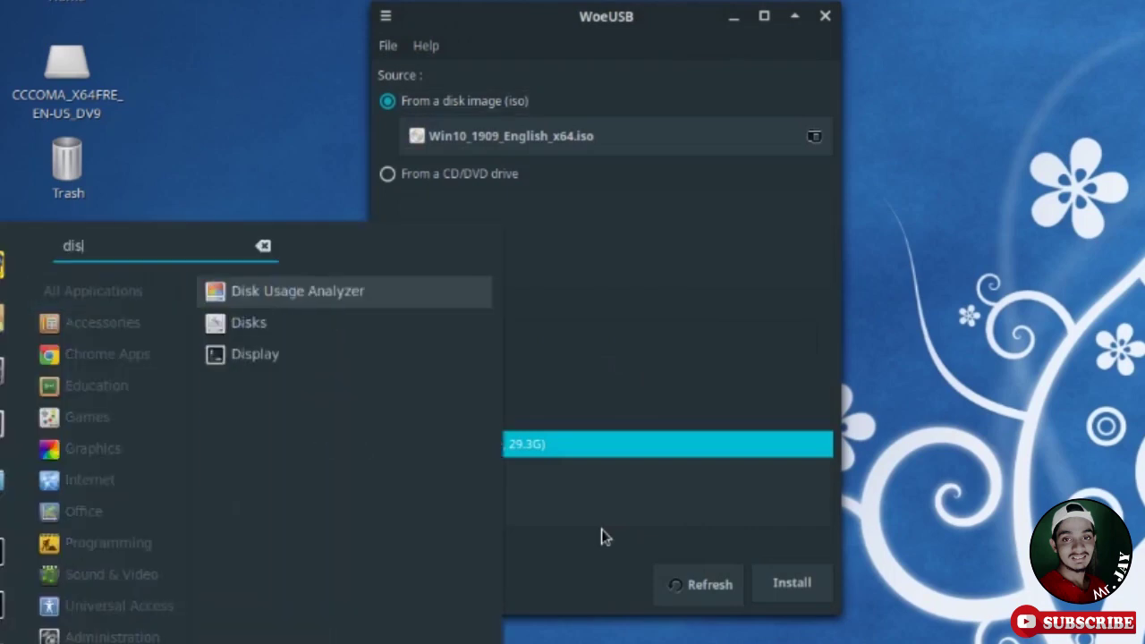
{"action": "left_click", "coordinate": [292, 331]}
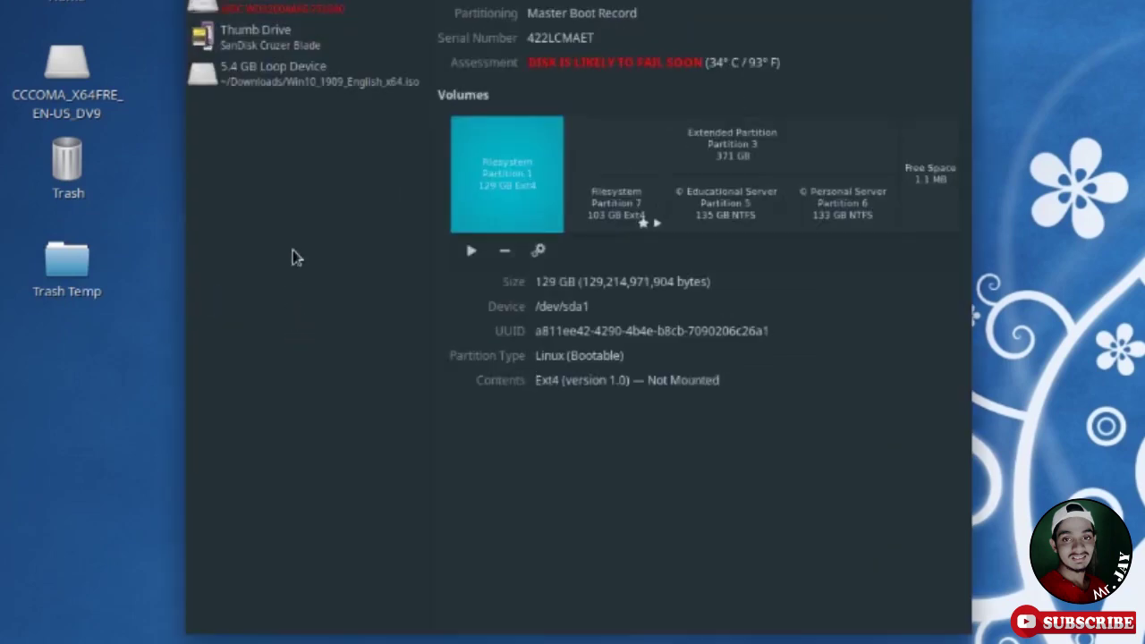
{"action": "left_click", "coordinate": [292, 40]}
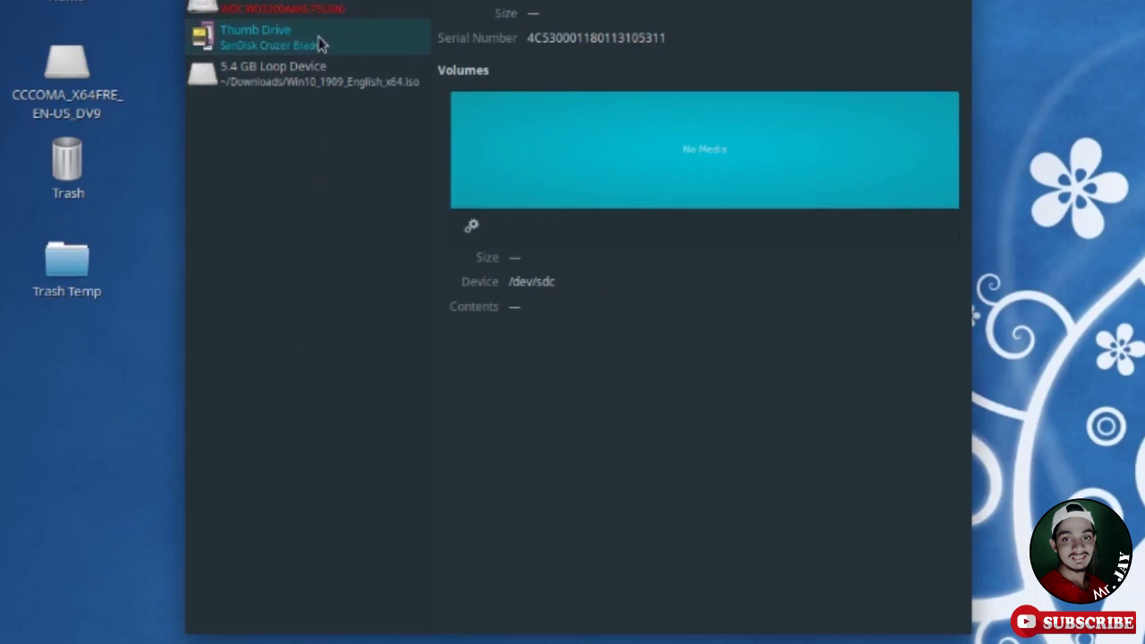
{"action": "left_click", "coordinate": [305, 86]}
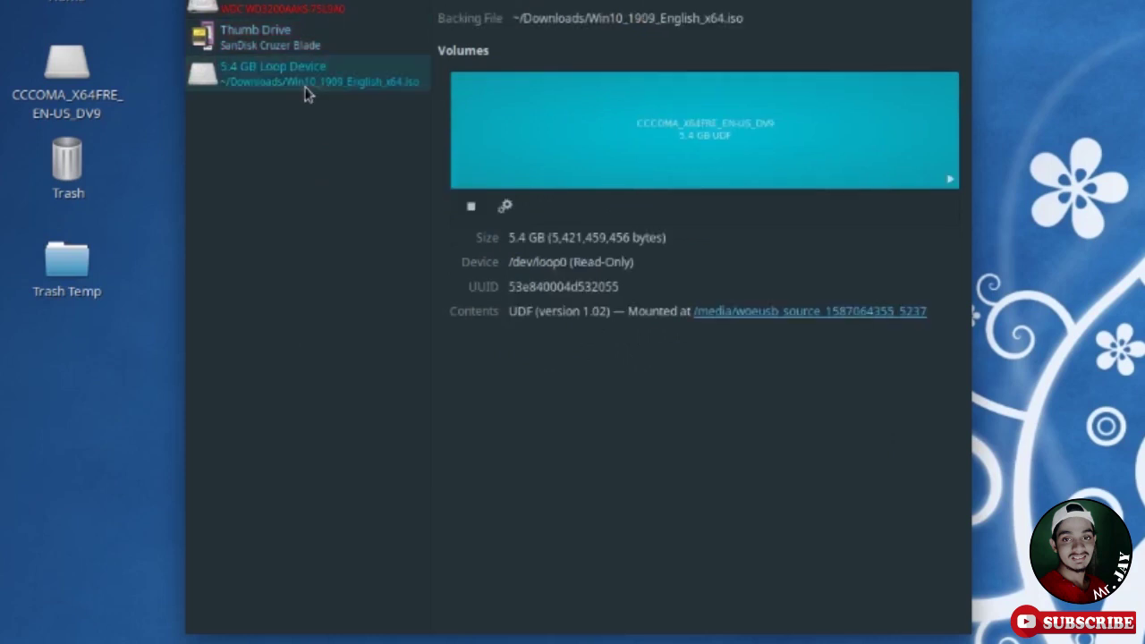
{"action": "left_click", "coordinate": [471, 214]}
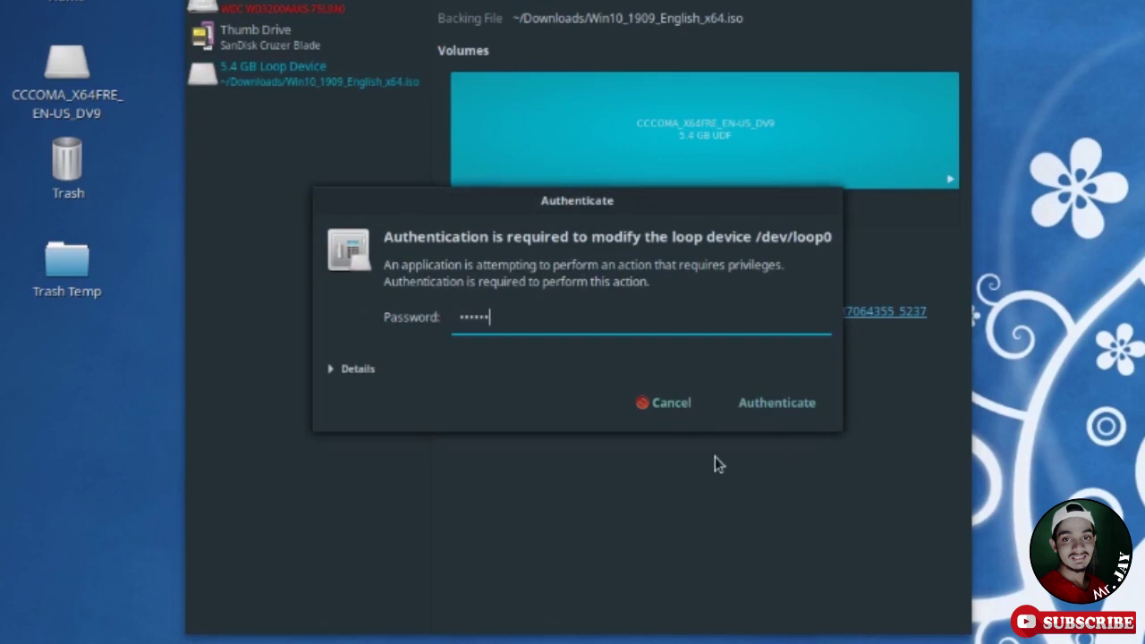
{"action": "key", "text": "Return"}
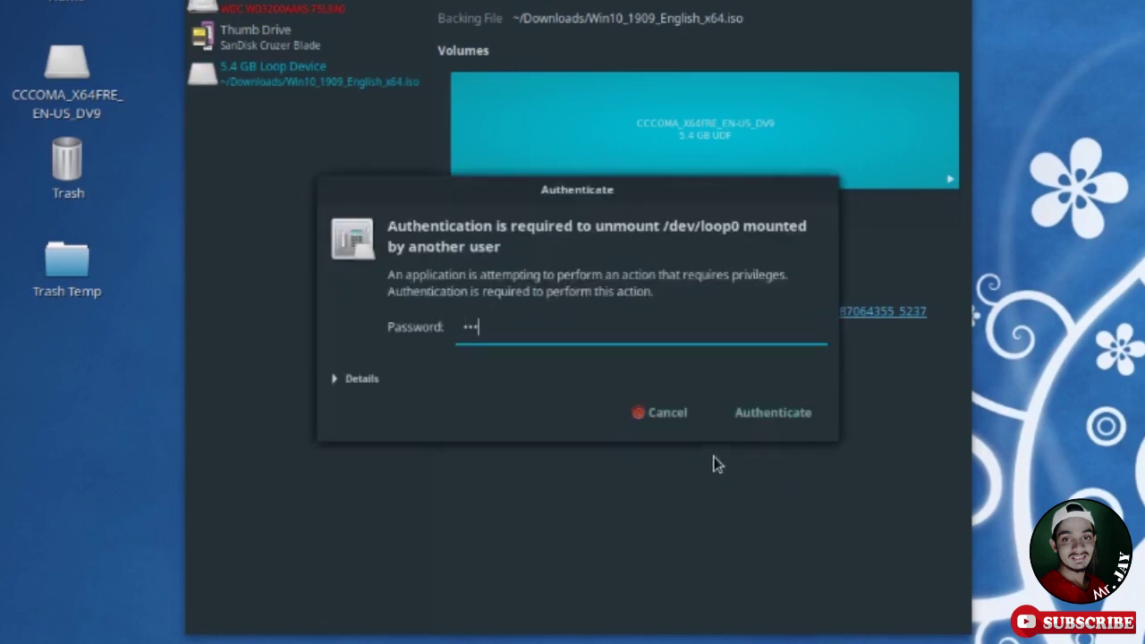
{"action": "key", "text": "Return"}
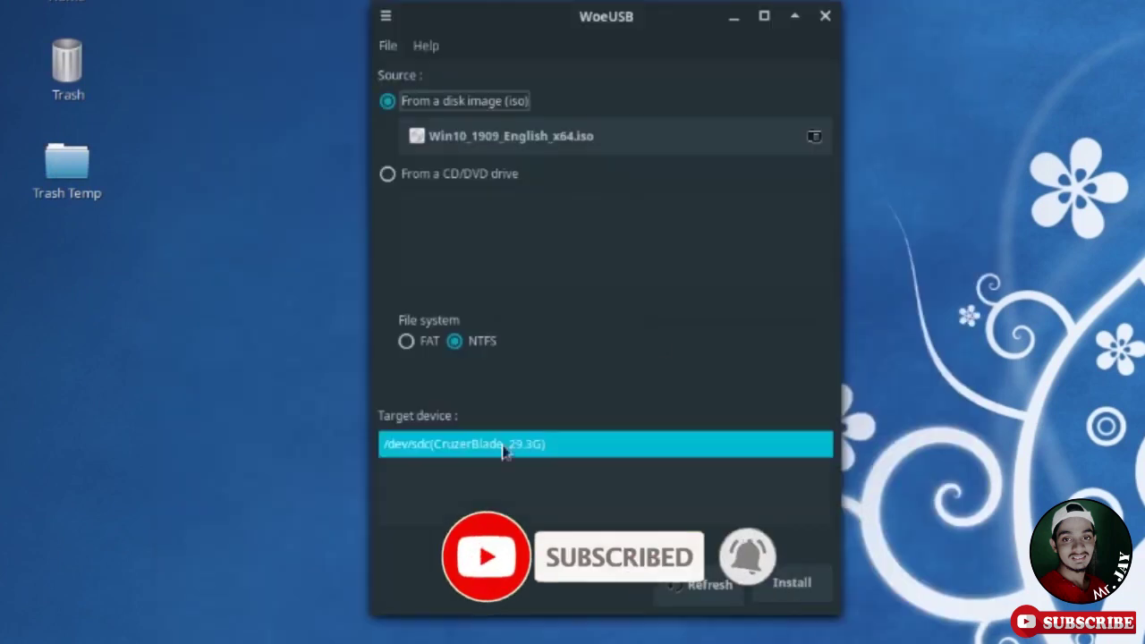
Rescan WoeUSB's target devices until /dev/sdc (CruzerBlade, 29.3G) is listed again.
{"action": "left_click", "coordinate": [707, 585]}
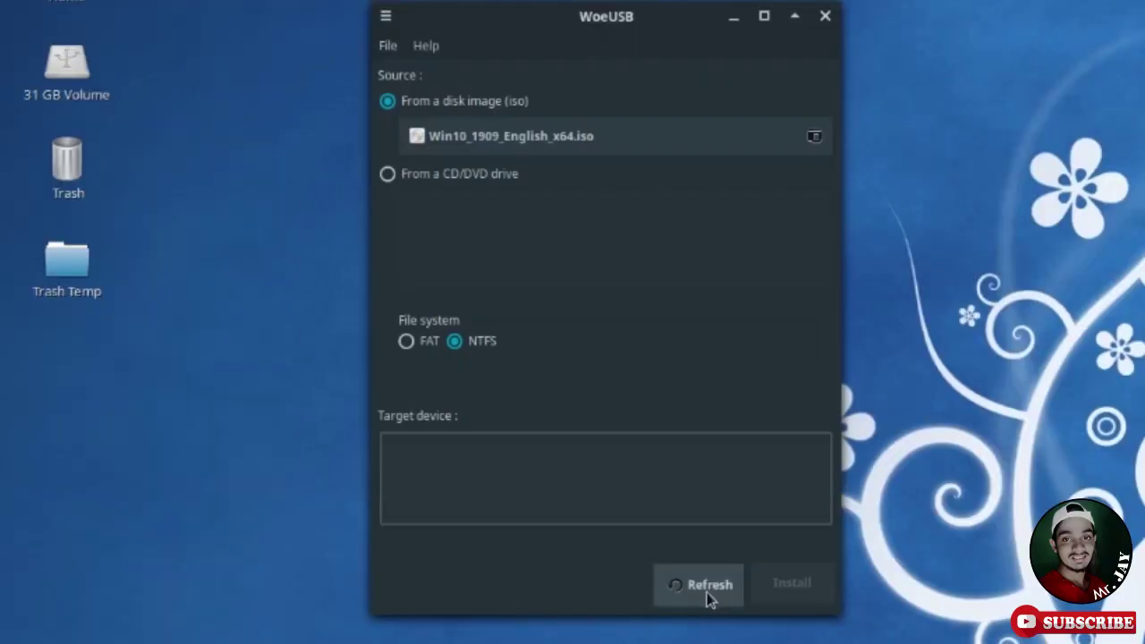
{"action": "left_click", "coordinate": [707, 592]}
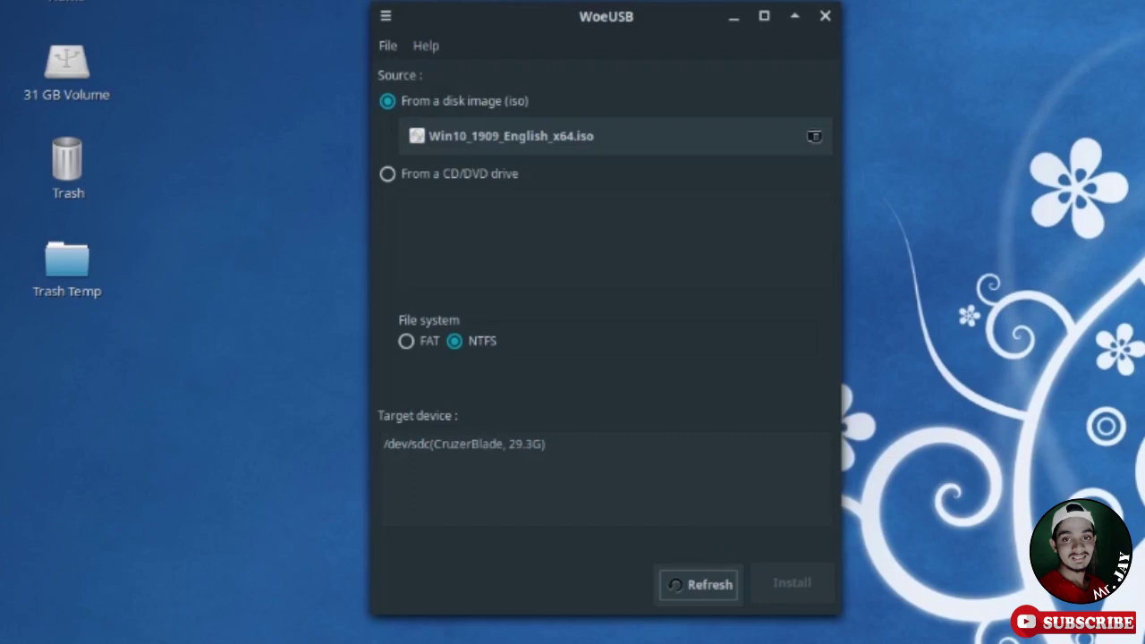
Unmount the 31 GB Thumb Drive's NTFS volume in Disks, then reselect CruzerBlade in WoeUSB's refreshed list.
{"action": "key", "text": "super"}
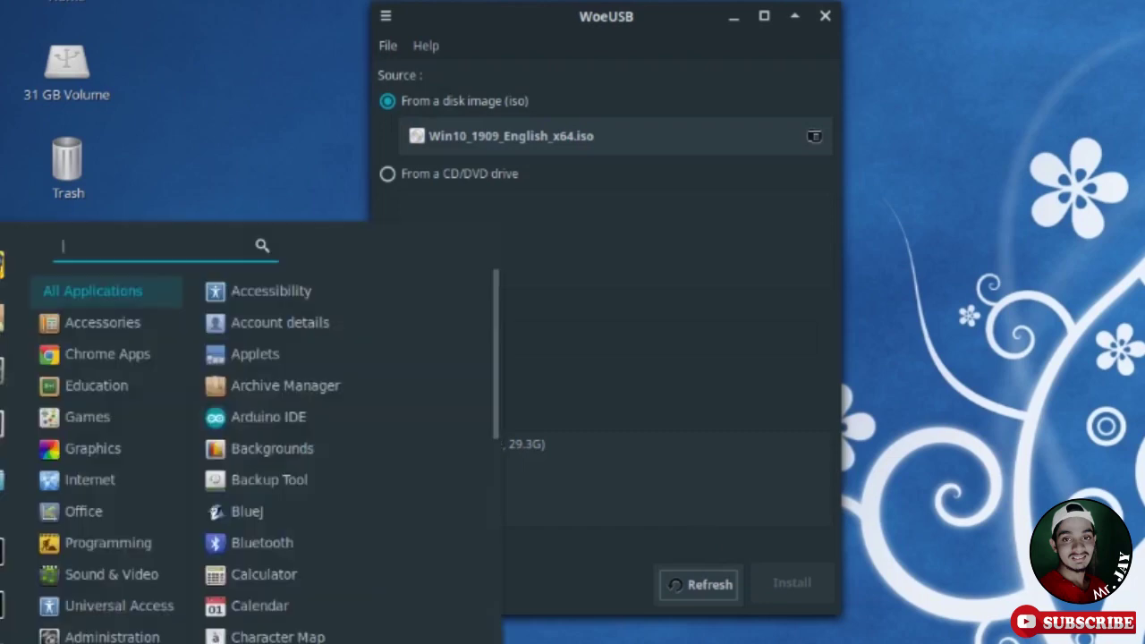
{"action": "type", "text": "disk"}
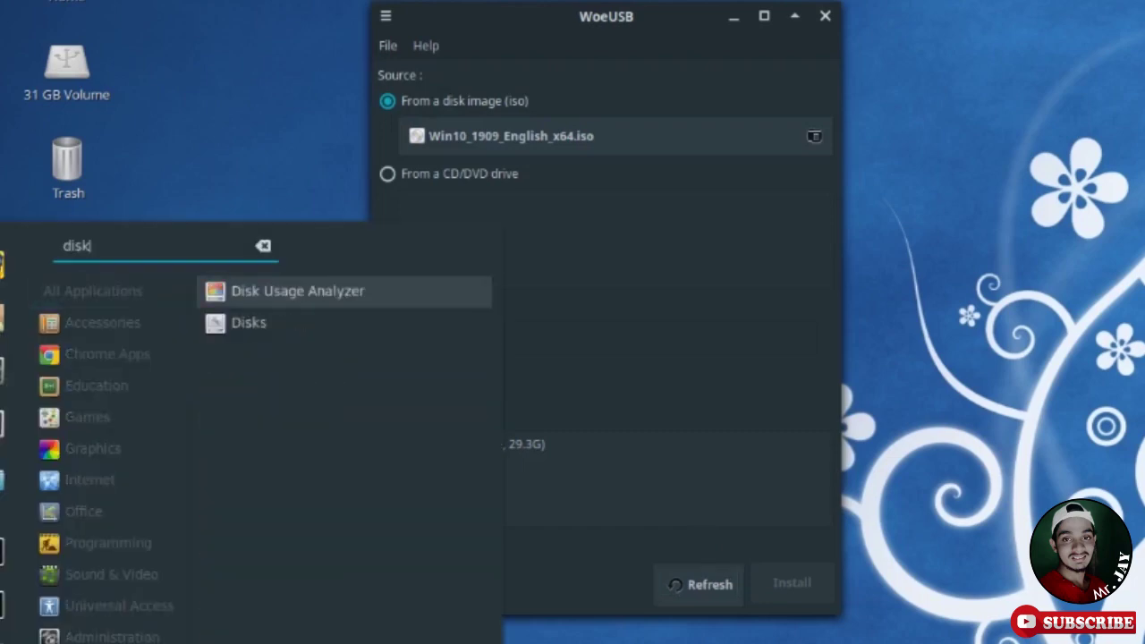
{"action": "left_click", "coordinate": [285, 330]}
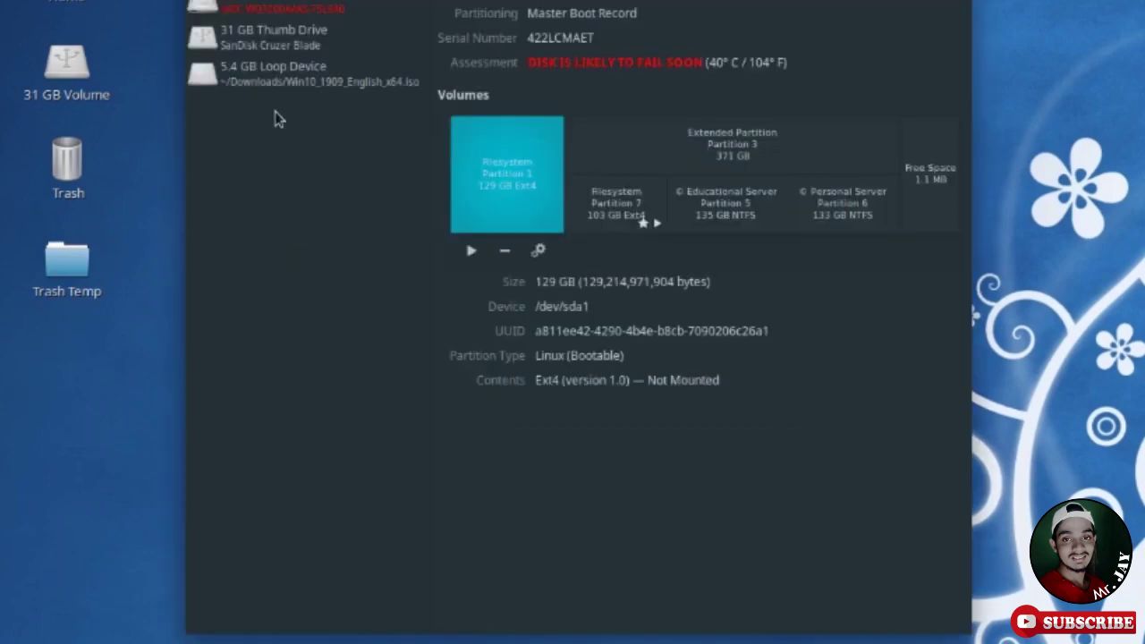
{"action": "left_click", "coordinate": [288, 38]}
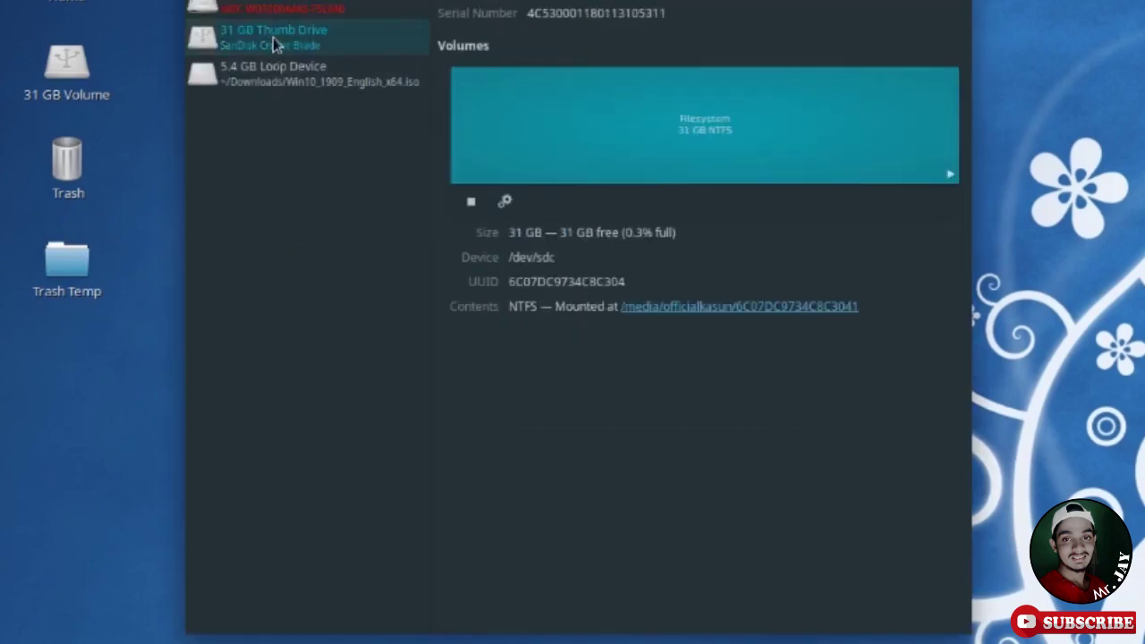
{"action": "left_click", "coordinate": [470, 204]}
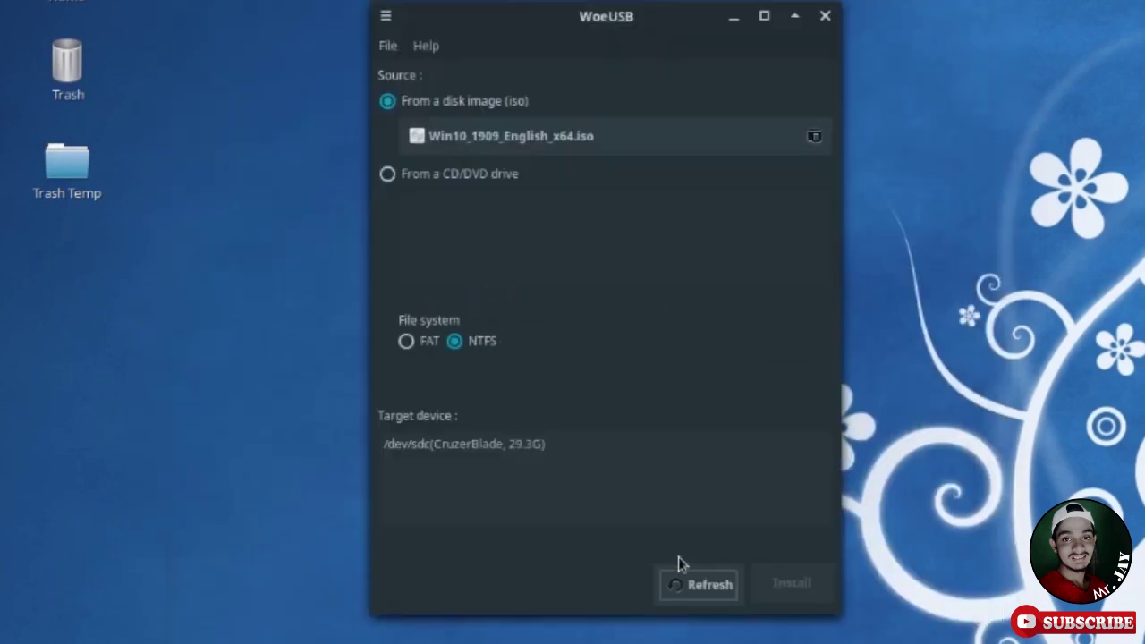
{"action": "left_click", "coordinate": [677, 584]}
{"action": "left_click", "coordinate": [505, 451]}
Install the Windows 10 ISO onto the CruzerBlade stick after entering the administrator password, and acknowledge 'Installation succeeded!'.
{"action": "left_click", "coordinate": [803, 590]}
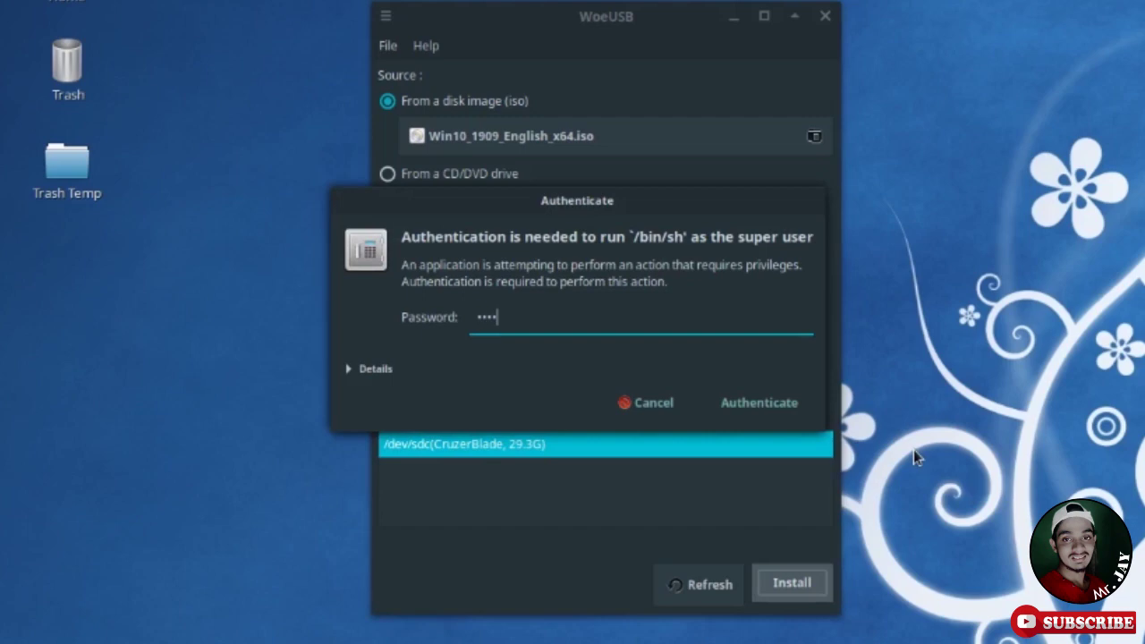
{"action": "type", "text": "•"}
{"action": "key", "text": "Return"}
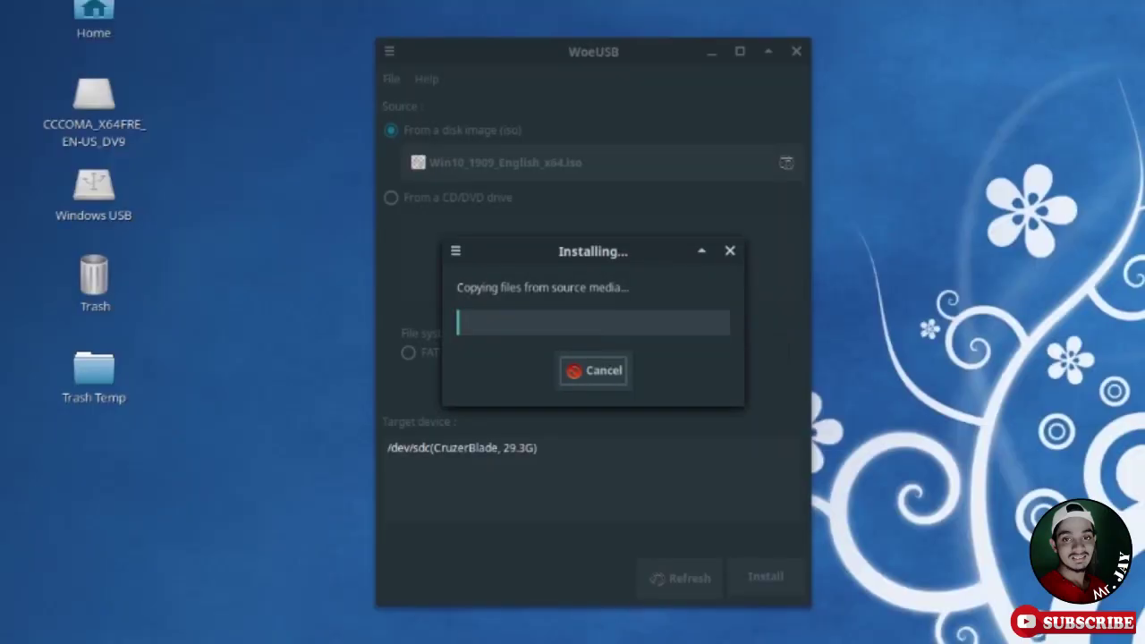
{"action": "left_click_drag", "start_coordinate": [592, 254], "coordinate": [599, 173]}
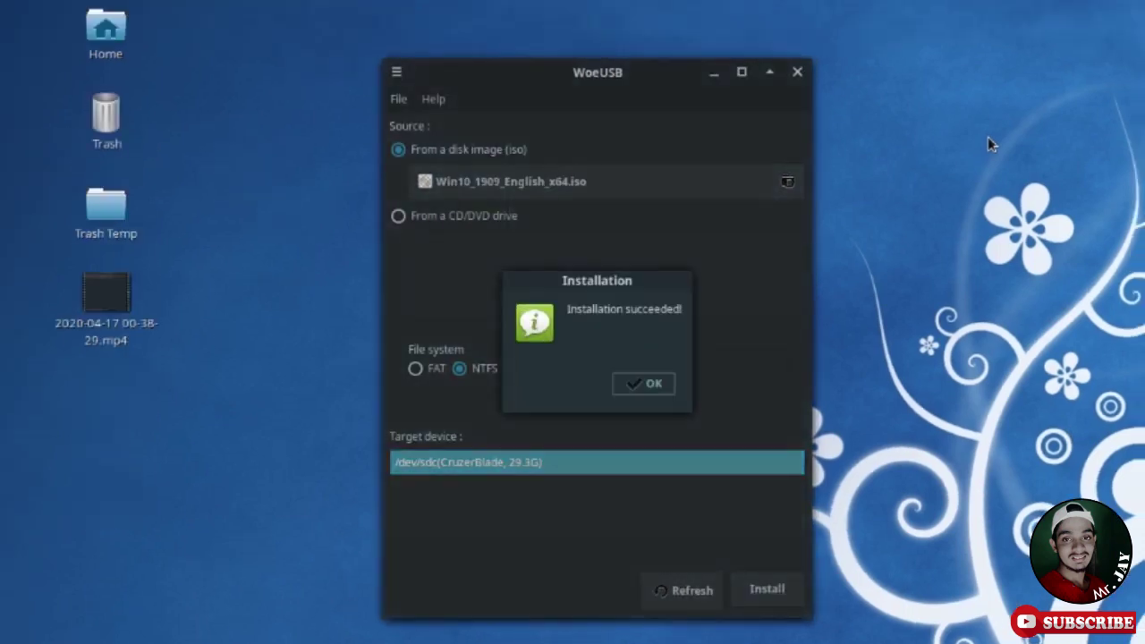
{"action": "left_click_drag", "start_coordinate": [626, 279], "coordinate": [650, 259]}
{"action": "left_click", "coordinate": [659, 351]}
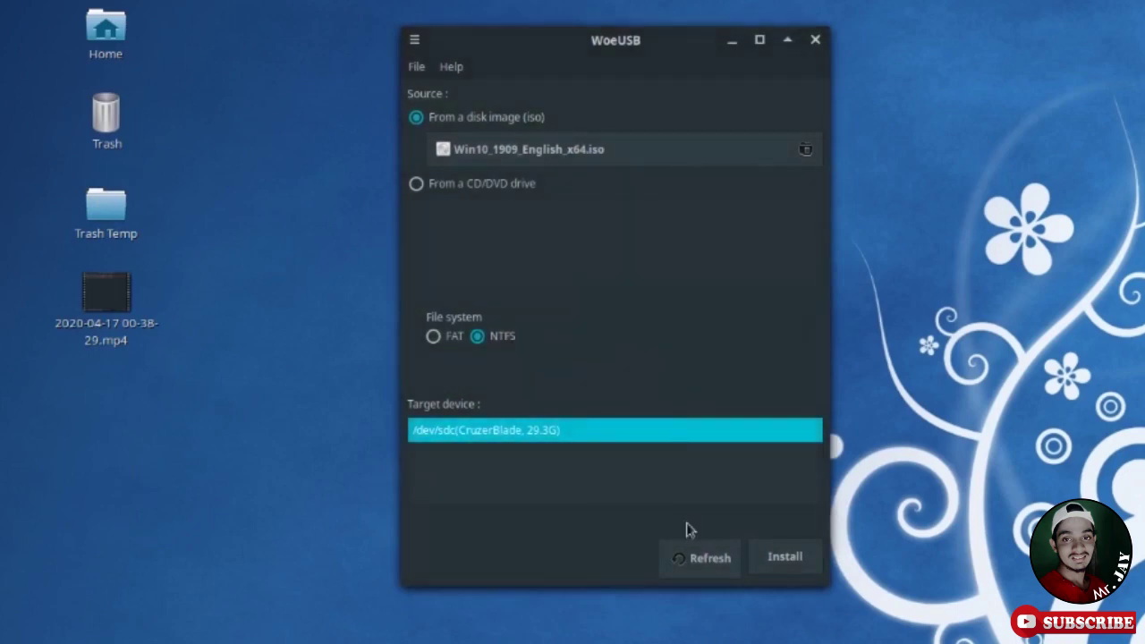
Close WoeUSB, open the UEFI_NTFS drive, and inspect the Windows setup files on the Windows USB partition.
{"action": "left_click", "coordinate": [817, 41]}
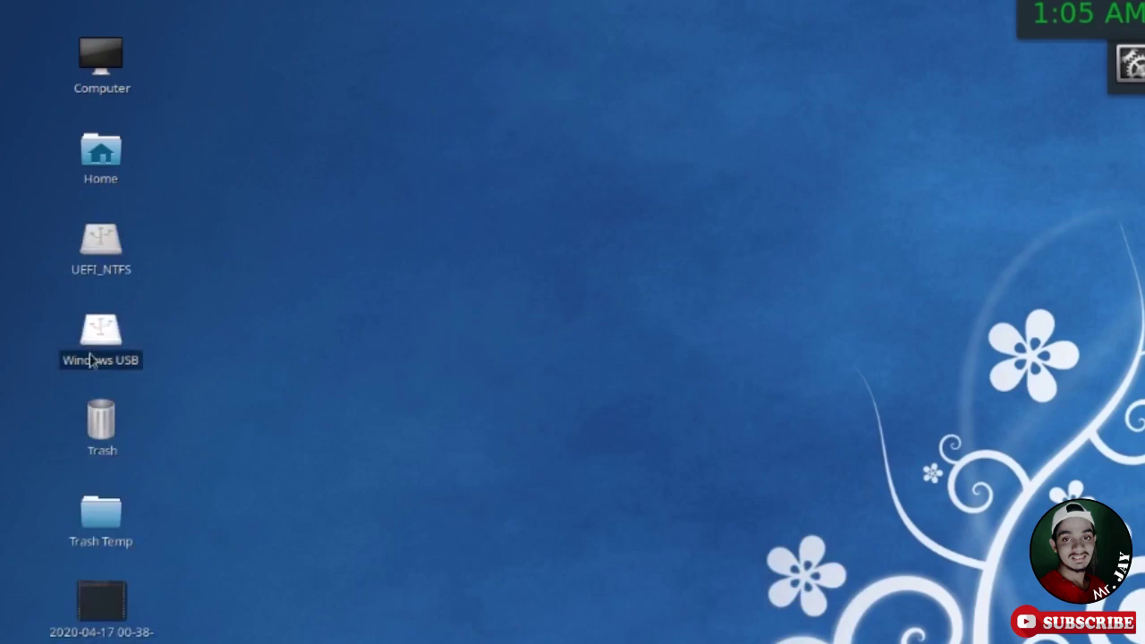
{"action": "double_click", "coordinate": [98, 234]}
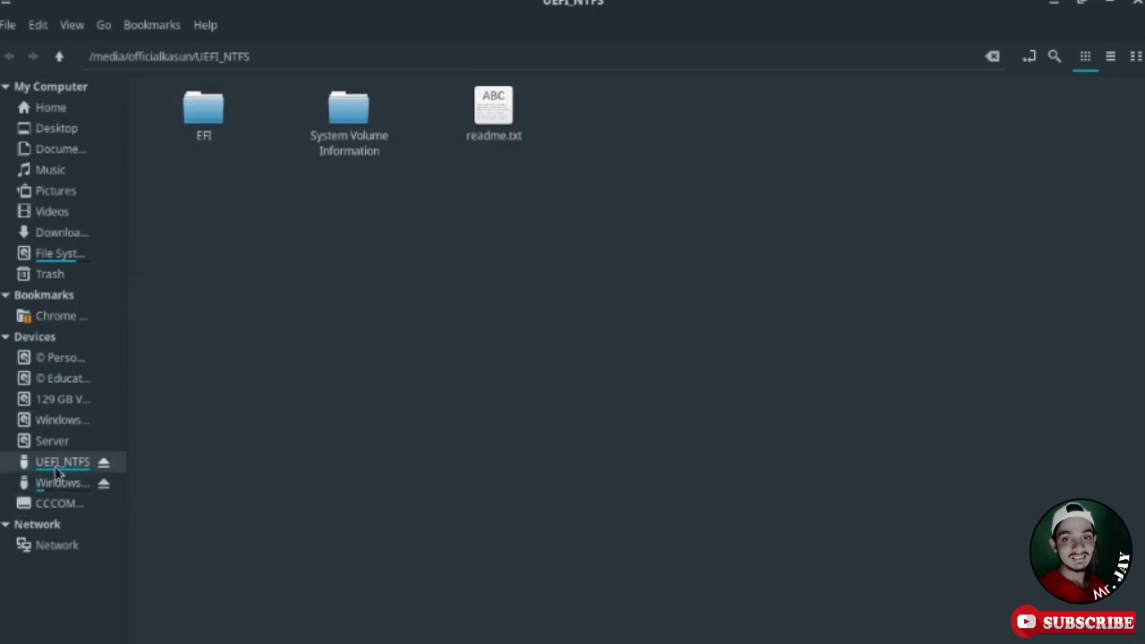
{"action": "left_click", "coordinate": [80, 483]}
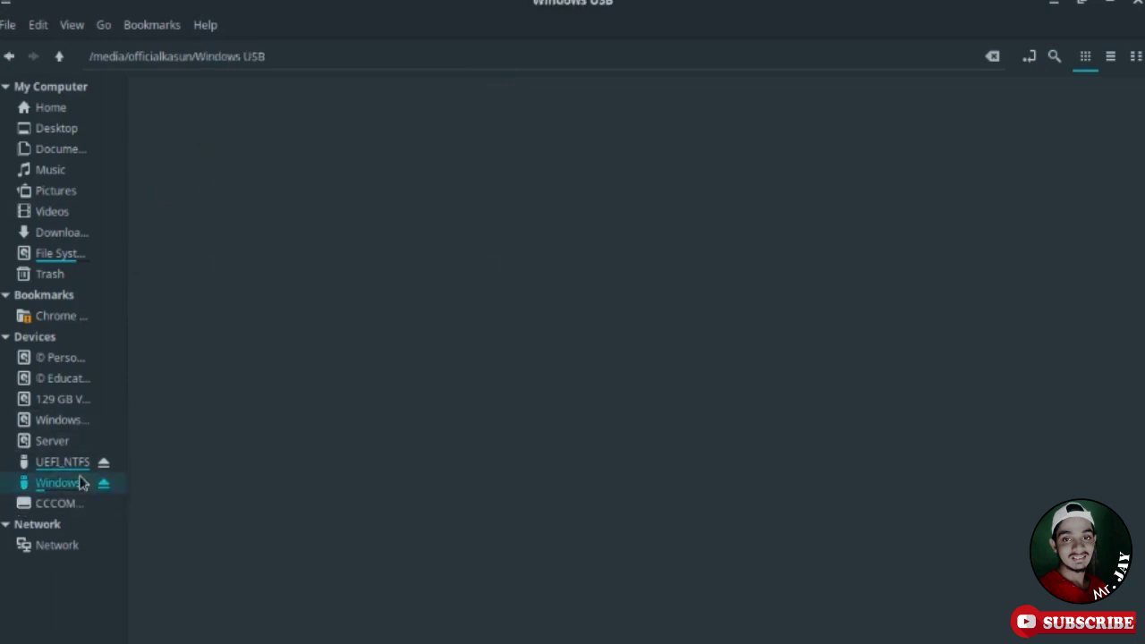
{"action": "left_click_drag", "start_coordinate": [211, 269], "coordinate": [721, 300]}
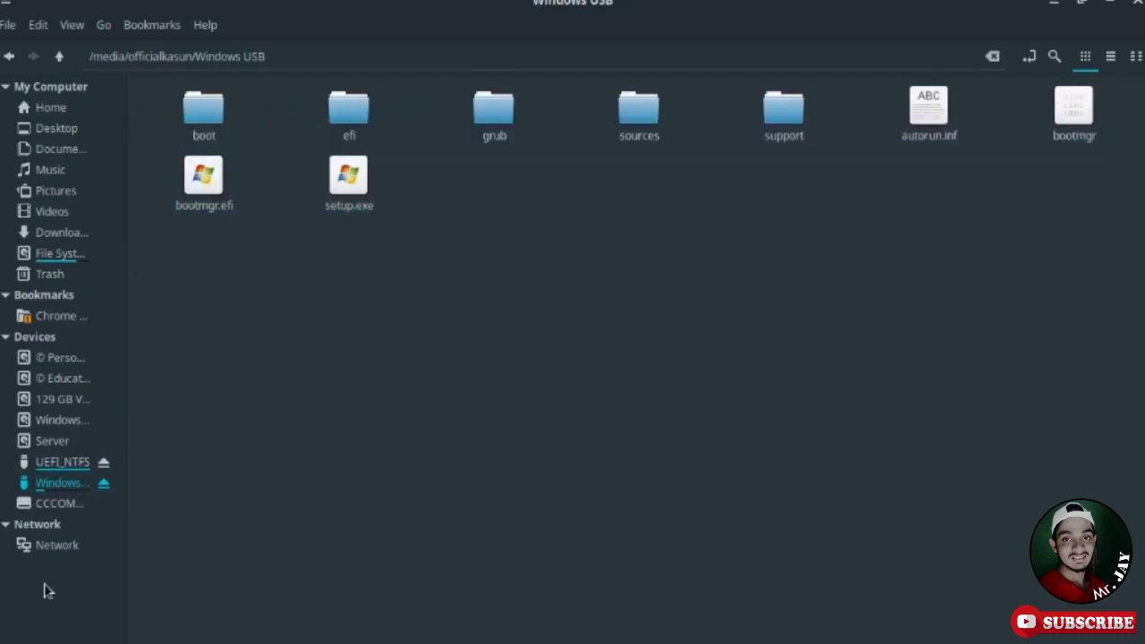
Browse the EFI folder on the UEFI_NTFS partition, then close Nemo.
{"action": "left_click", "coordinate": [57, 464]}
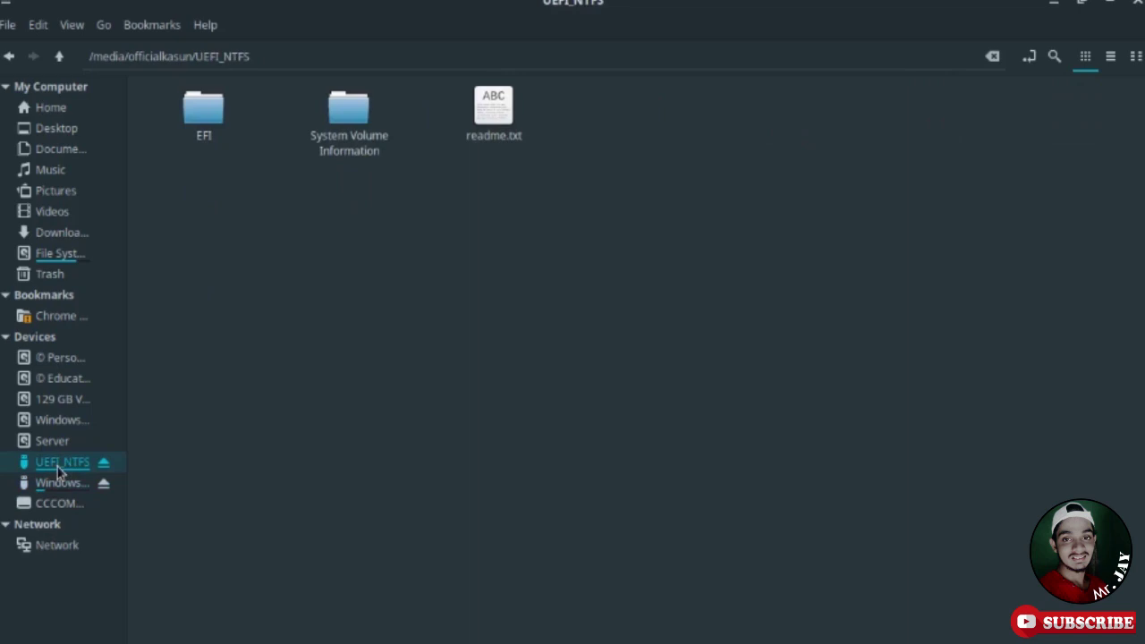
{"action": "double_click", "coordinate": [204, 116]}
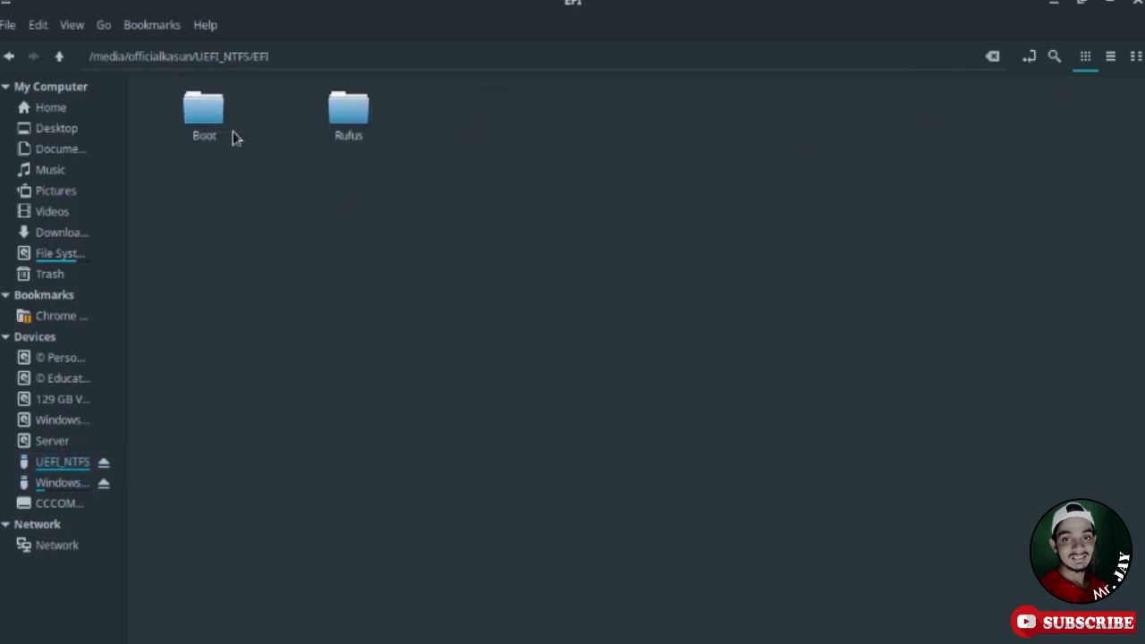
{"action": "left_click", "coordinate": [8, 56]}
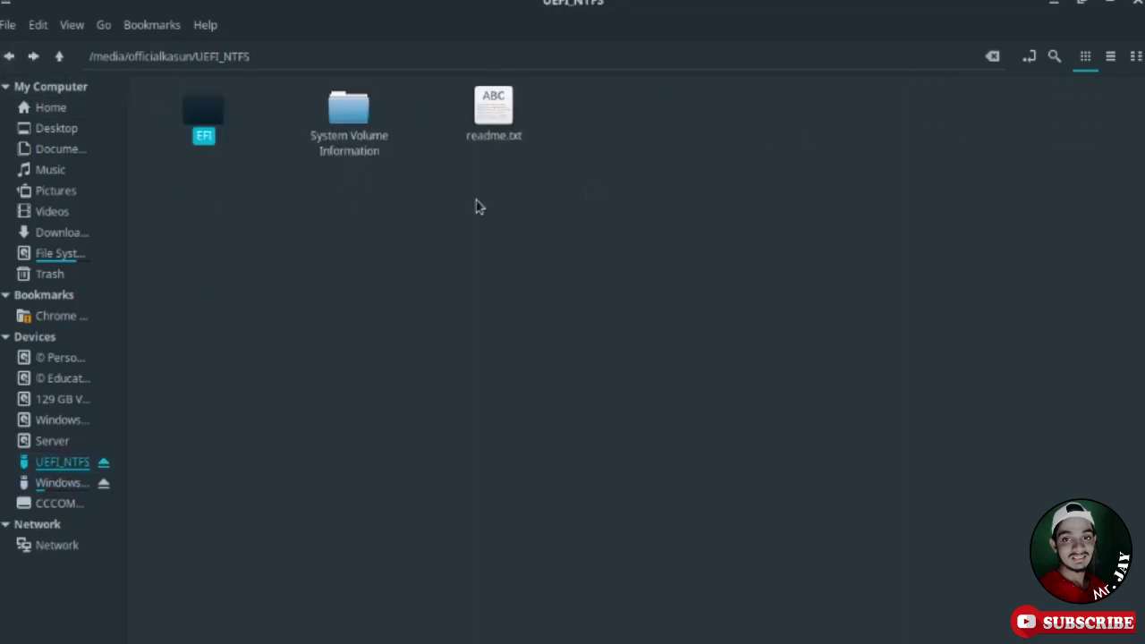
{"action": "left_click", "coordinate": [524, 324]}
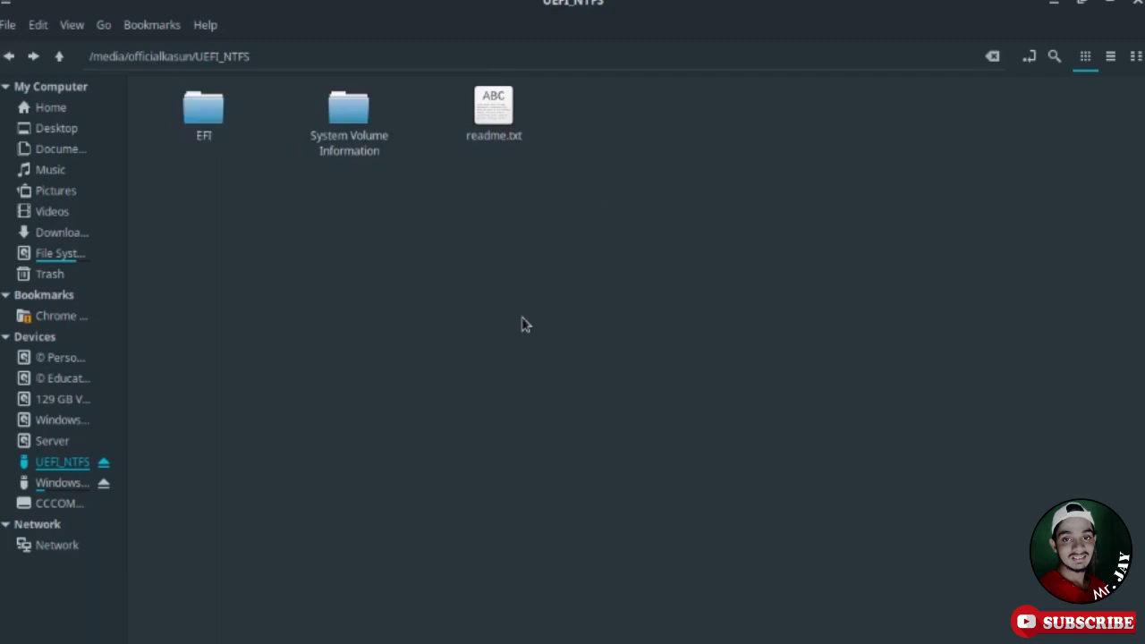
{"action": "left_click", "coordinate": [1136, 5]}
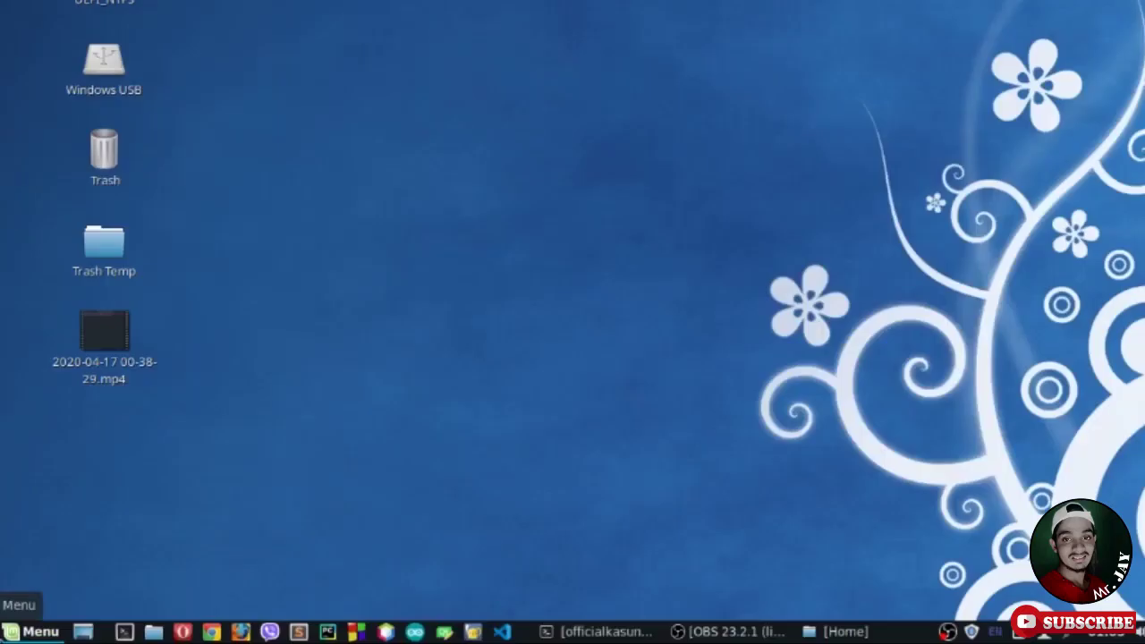
Shut down the computer from the Cinnamon Menu's Quit option.
{"action": "left_click", "coordinate": [31, 632]}
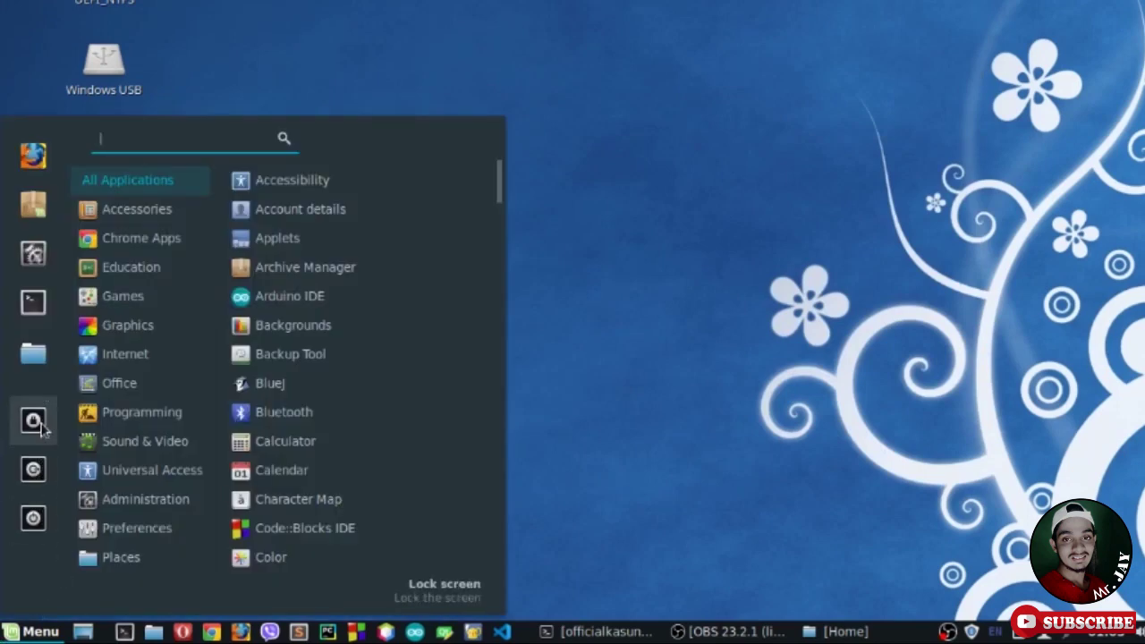
{"action": "left_click", "coordinate": [39, 524]}
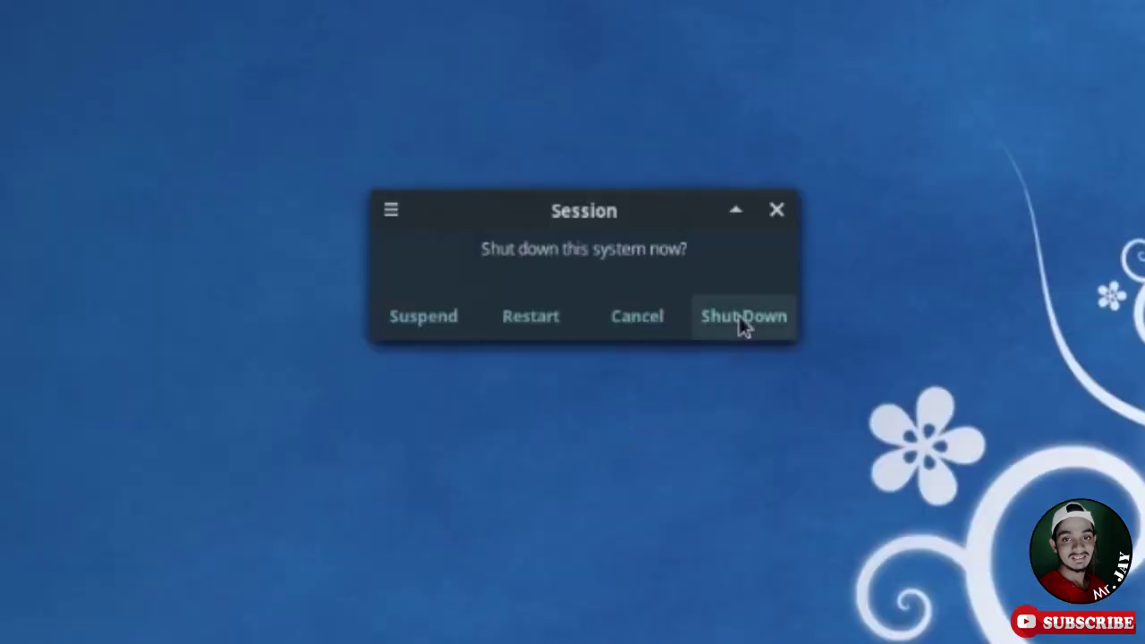
{"action": "left_click", "coordinate": [742, 318]}
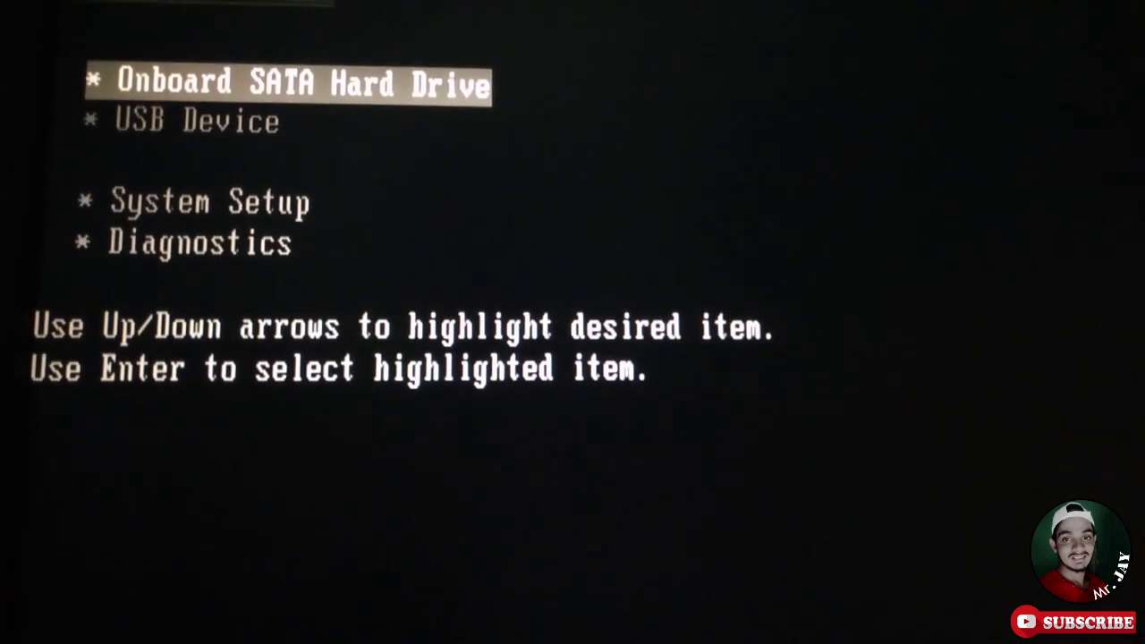
Choose USB Device in the BIOS boot menu to boot from the stick.
{"action": "key", "text": "Down"}
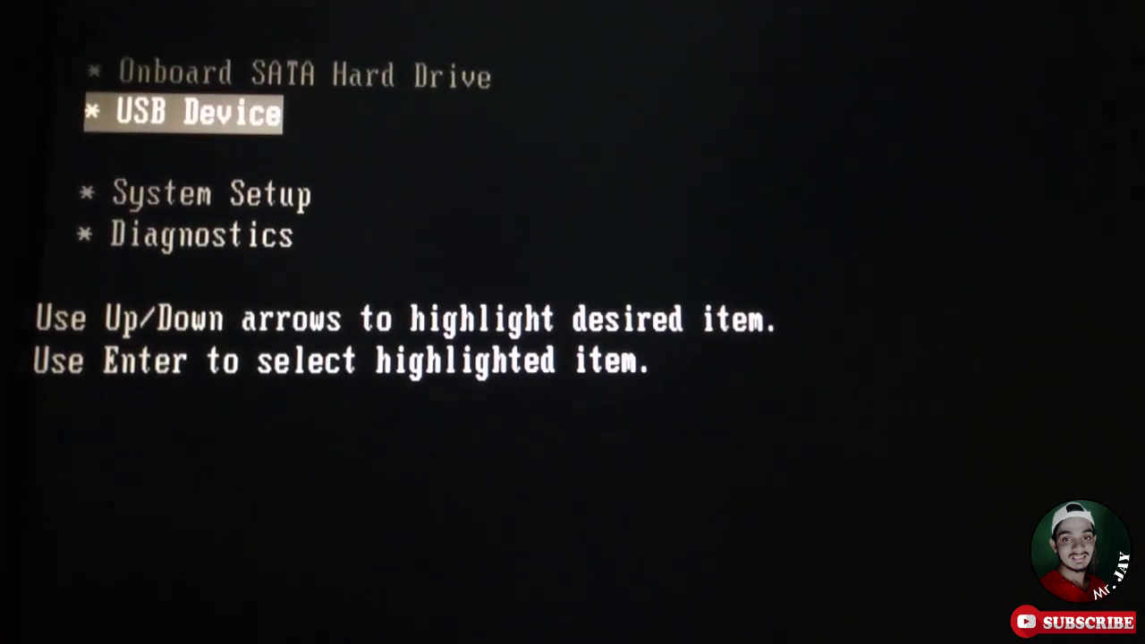
{"action": "key", "text": "Return"}
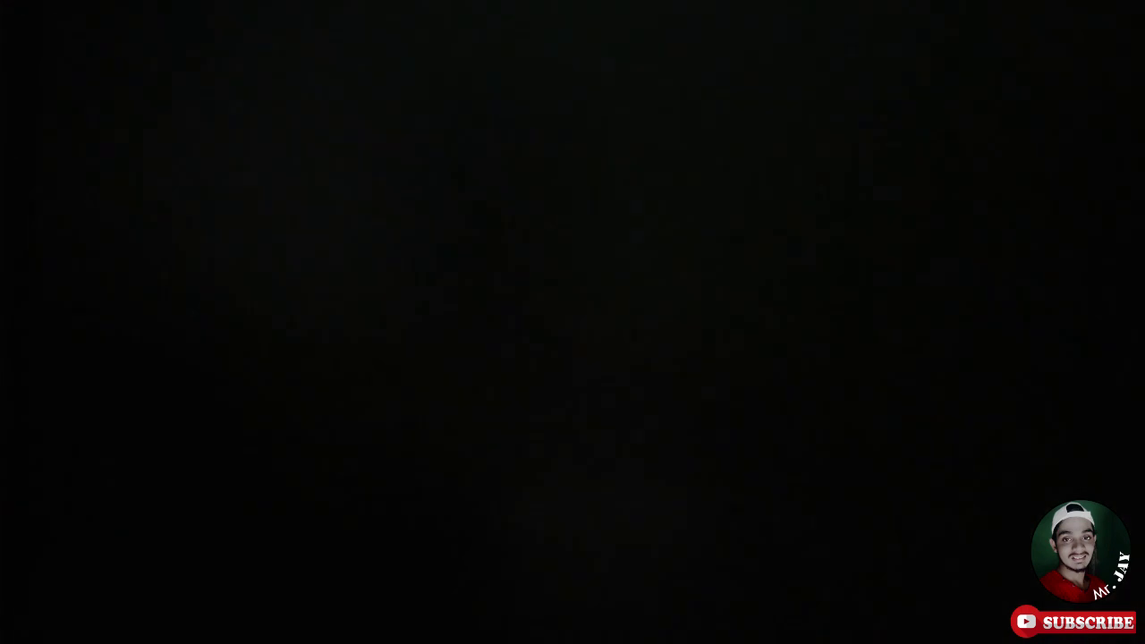